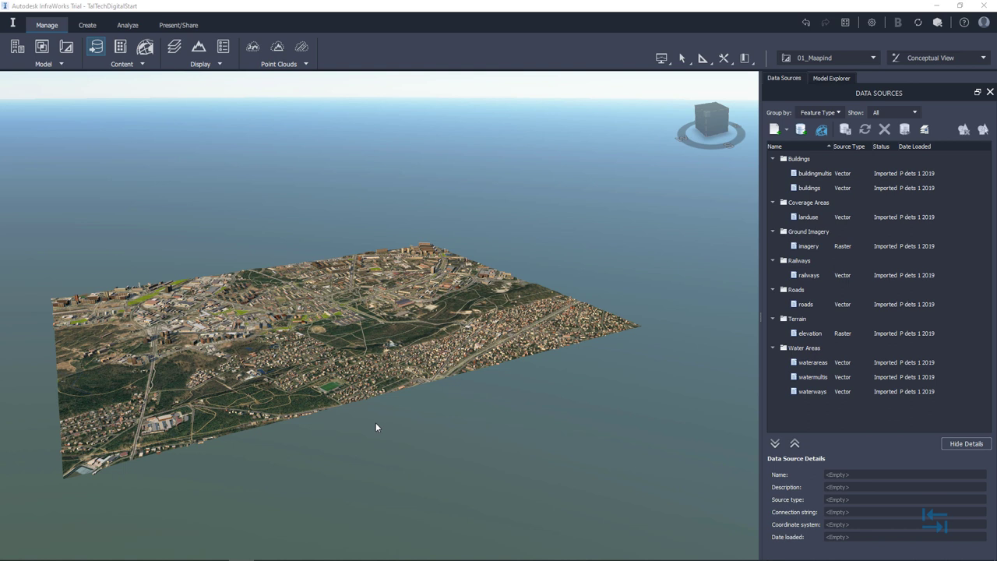
# Open the model's properties, and in the Excel workbook Maa-amet.xlsx draw a rectangle covering about cells H10 to N20
pyautogui.click(17, 47)
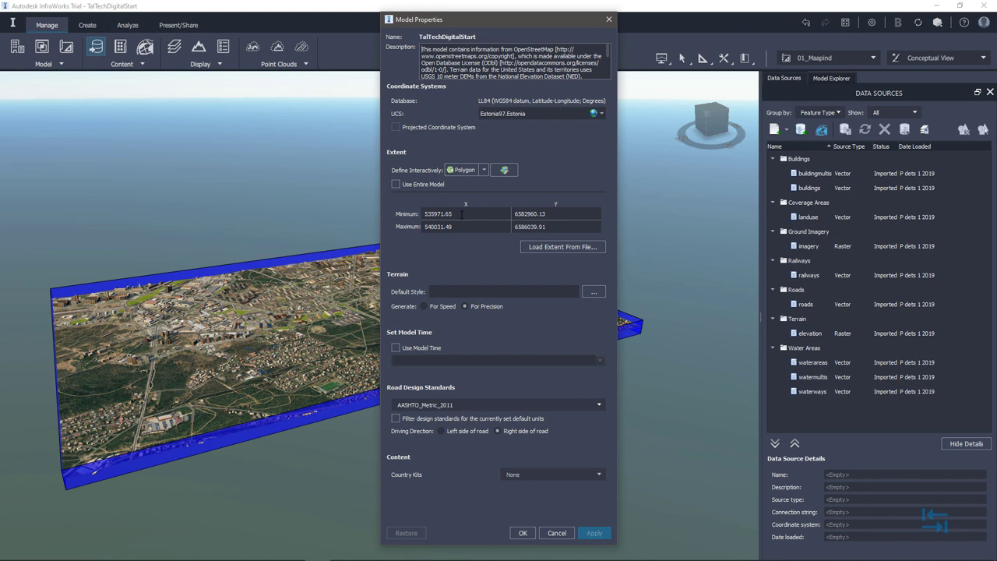
pyautogui.hotkey('alt', 'Tab')
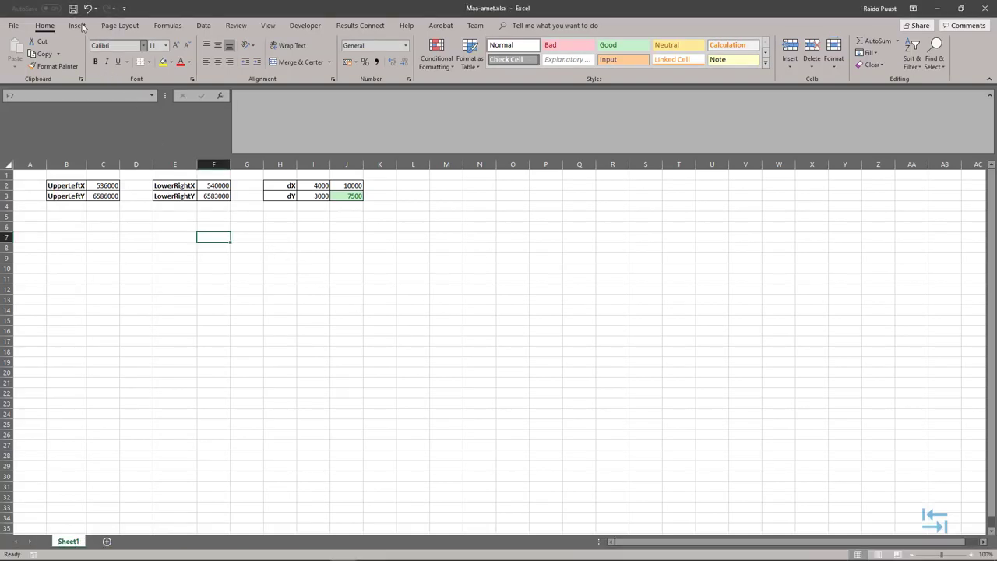
pyautogui.click(78, 26)
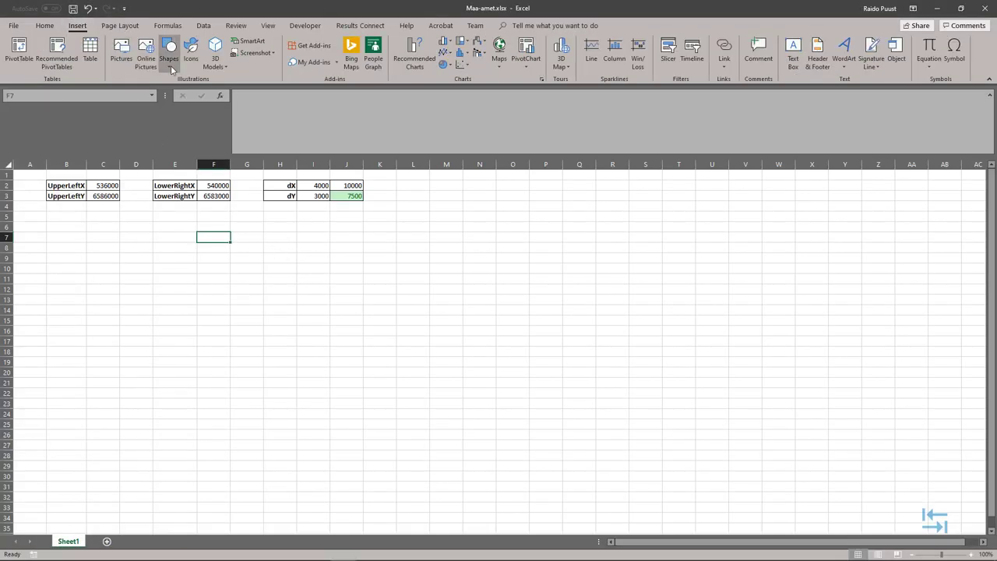
pyautogui.click(169, 59)
pyautogui.click(167, 132)
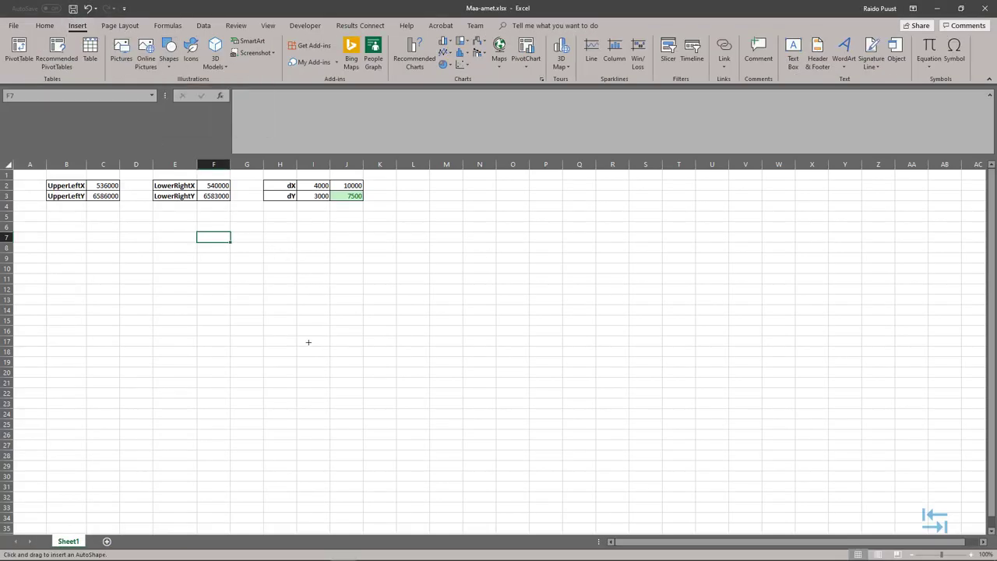
pyautogui.click(262, 262)
pyautogui.moveTo(314, 314)
pyautogui.mouseDown()
pyautogui.moveTo(497, 366)
pyautogui.moveTo(497, 378)
pyautogui.mouseUp()
pyautogui.click(223, 308)
pyautogui.click(221, 351)
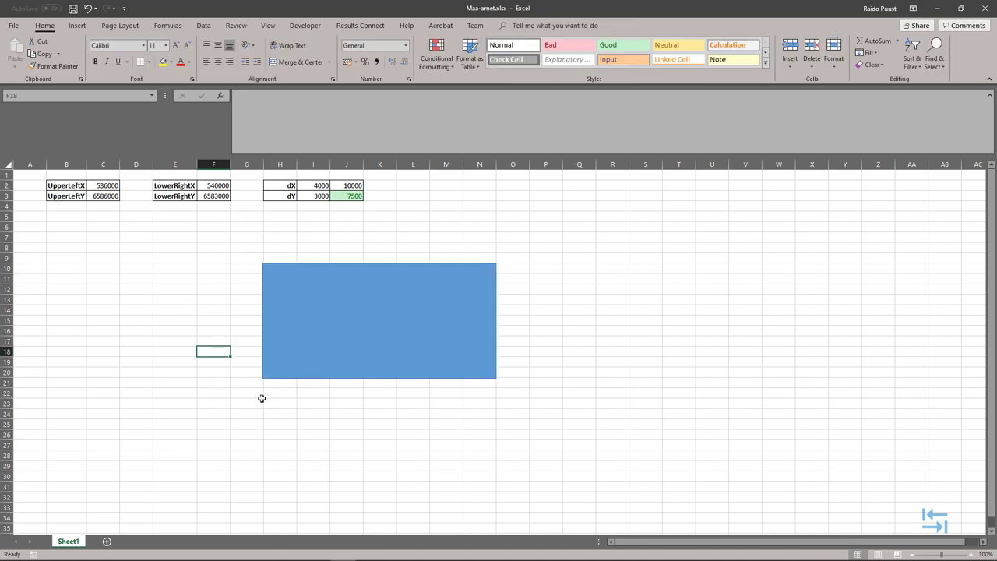
# Enter the label X in cell N22, below the rectangle's lower-right corner
pyautogui.click(240, 255)
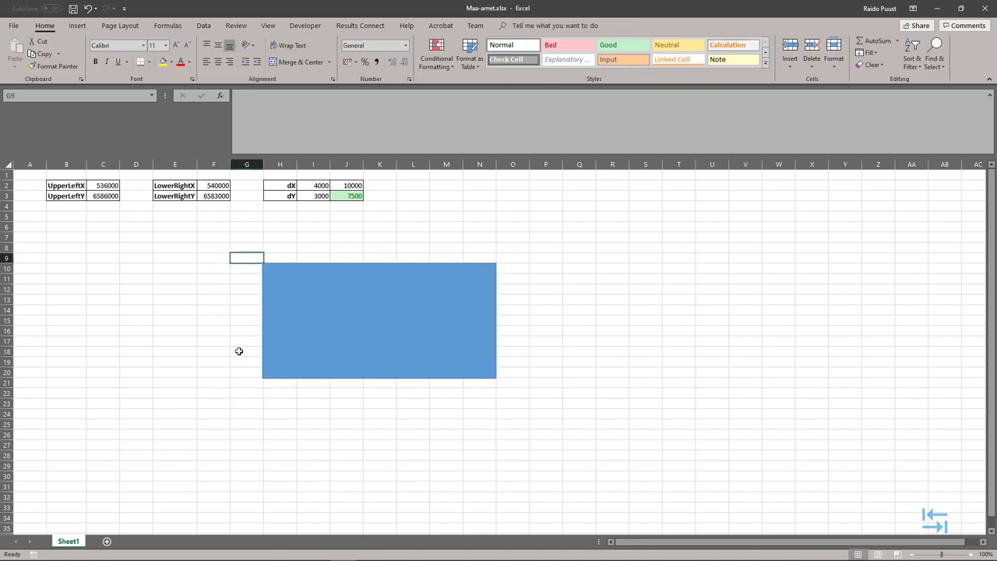
pyautogui.click(233, 393)
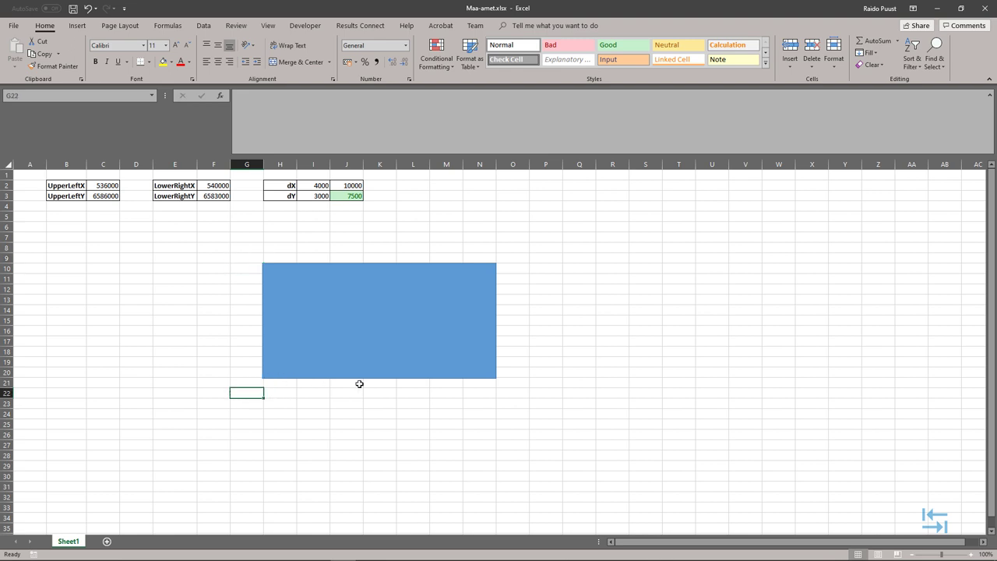
pyautogui.click(492, 393)
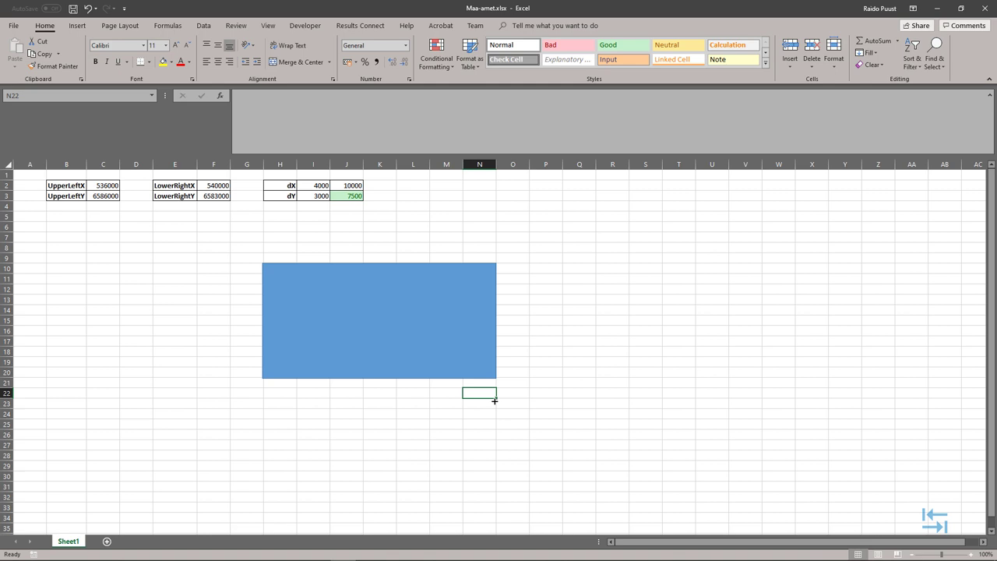
pyautogui.write('x')
pyautogui.click(414, 423)
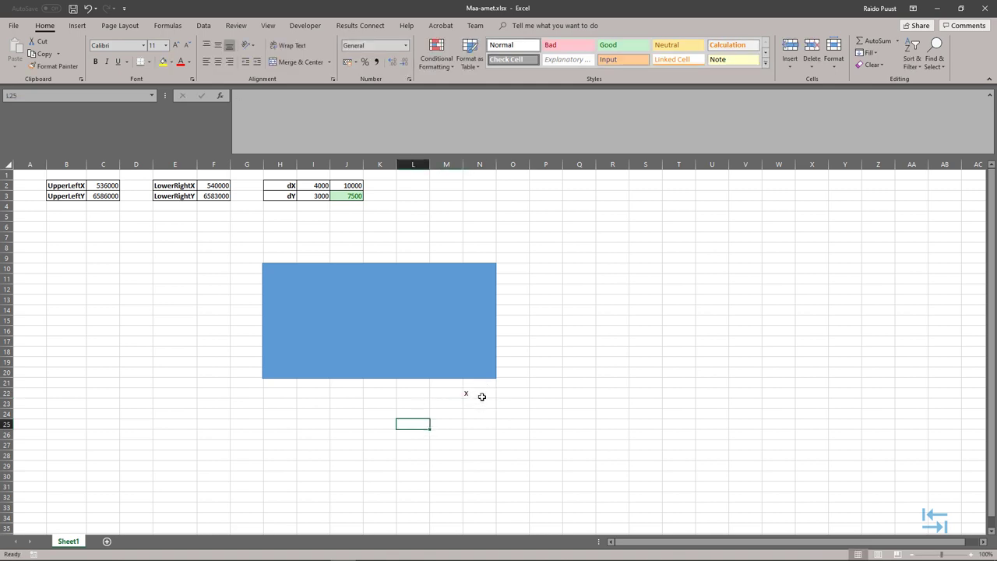
# Enter the label Y in cell F9, beside the rectangle's upper-left corner
pyautogui.click(219, 258)
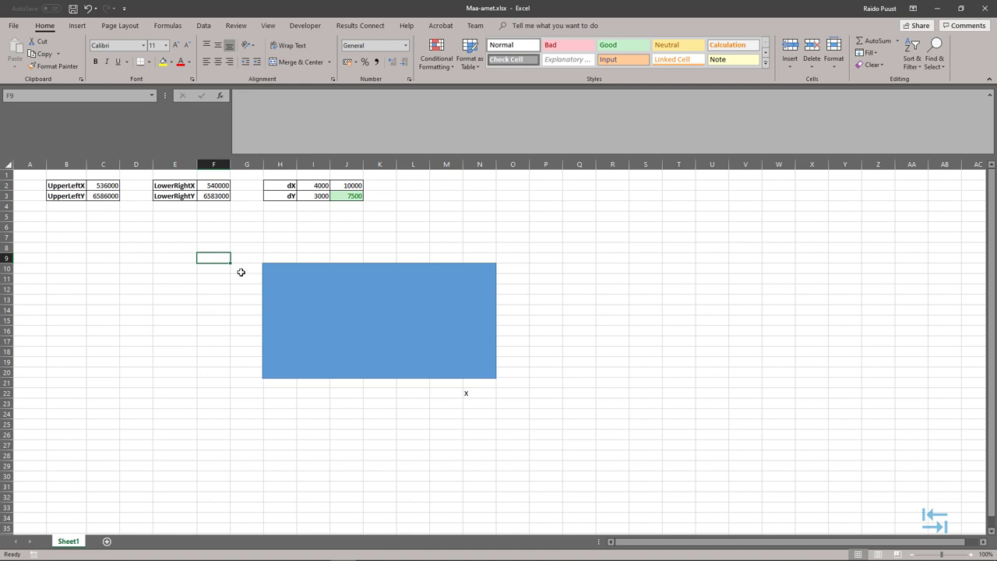
pyautogui.write('Y')
pyautogui.click(229, 343)
pyautogui.click(218, 259)
pyautogui.click(228, 300)
# Copy the extent's minimum X, 535971.65, from InfraWorks into Excel cell G22 and label it X in F22
pyautogui.click(317, 555)
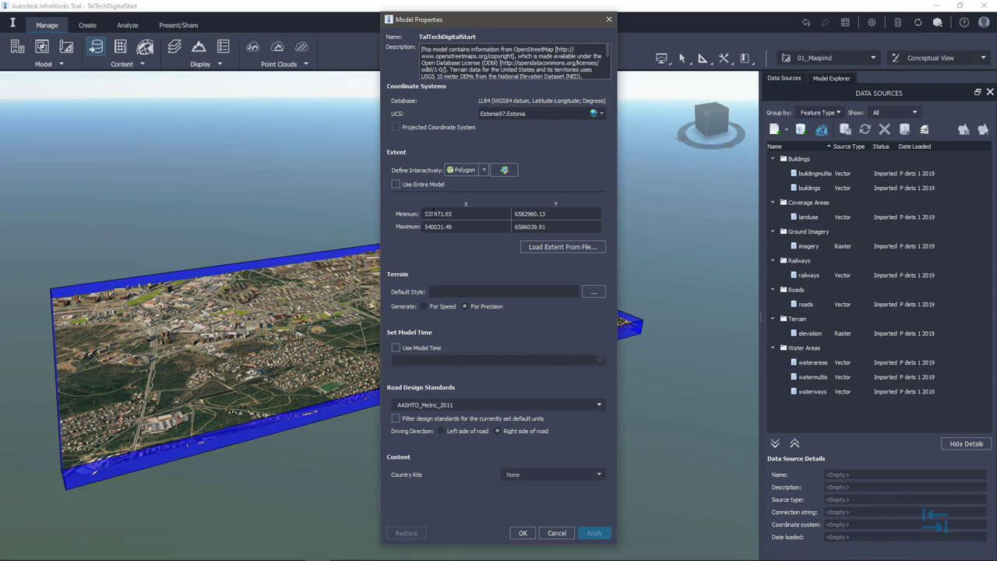
pyautogui.moveTo(456, 213); pyautogui.dragTo(417, 213)
pyautogui.click(339, 555)
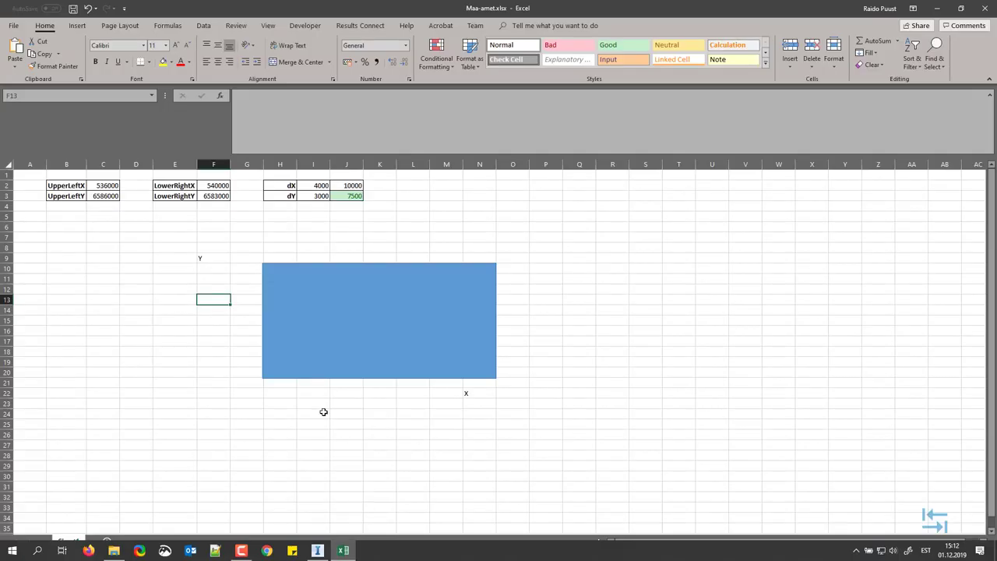
pyautogui.click(251, 394)
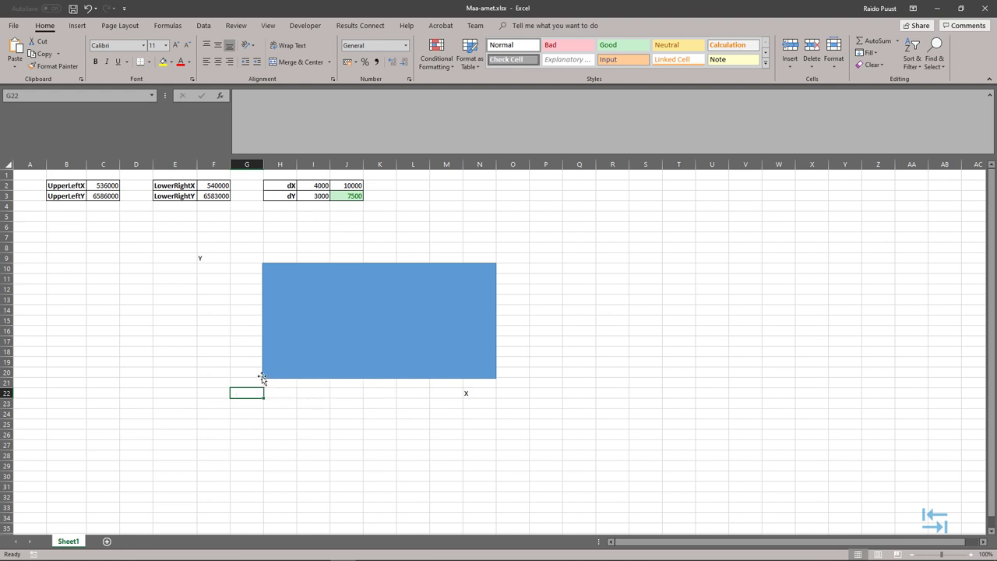
pyautogui.write('535971.7')
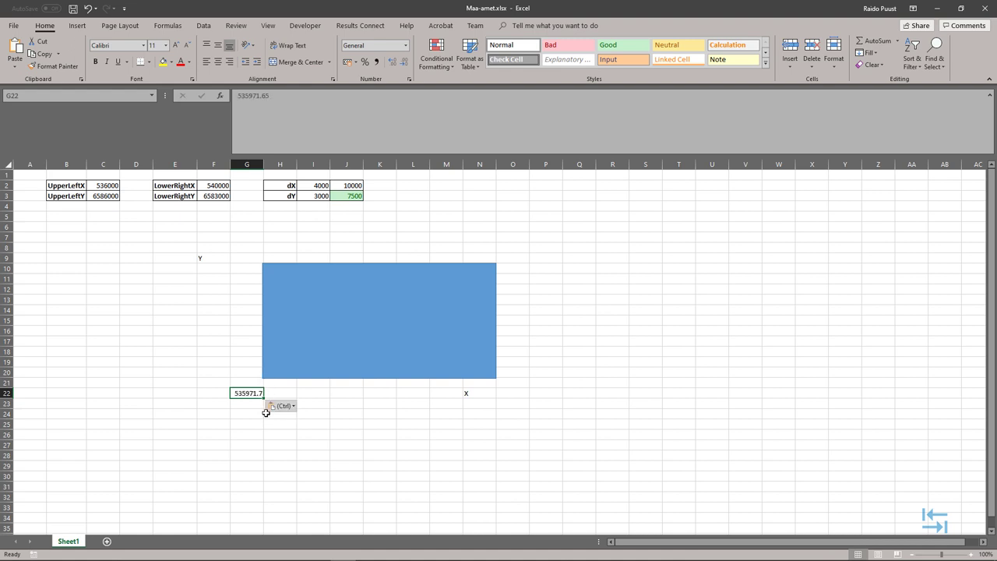
pyautogui.click(216, 393)
pyautogui.write('X')
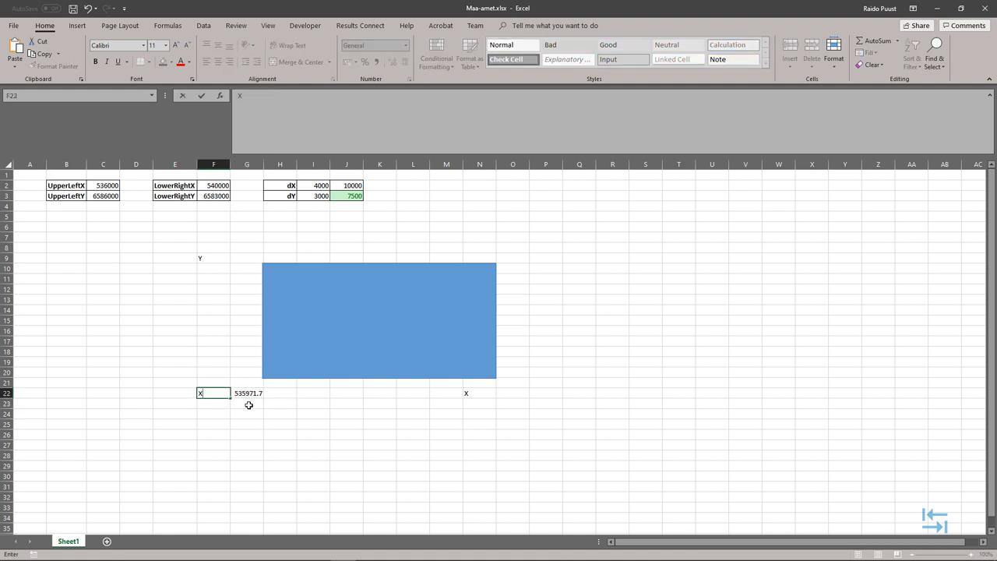
pyautogui.click(248, 403)
# Paste the minimum X, 535971.65, into cell G8 for the upper-left corner and label it X in F8
pyautogui.click(247, 246)
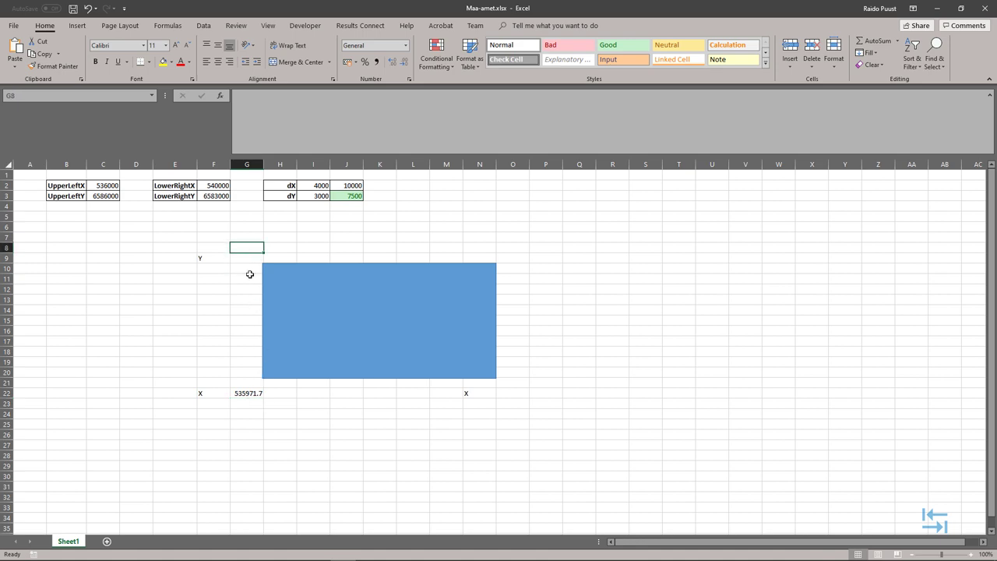
pyautogui.write('535971.7')
pyautogui.click(219, 247)
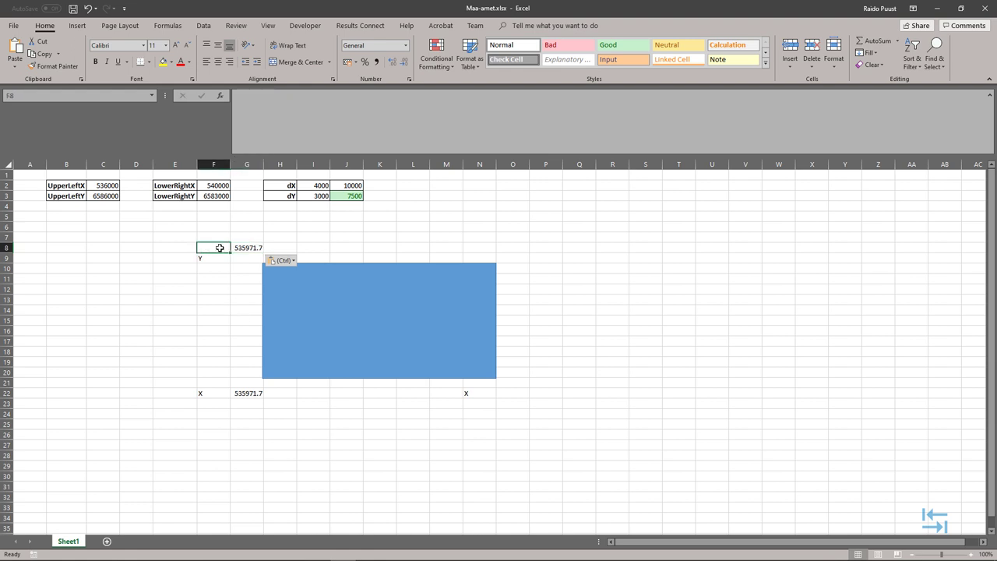
pyautogui.write('X')
pyautogui.press('Return')
pyautogui.click(281, 394)
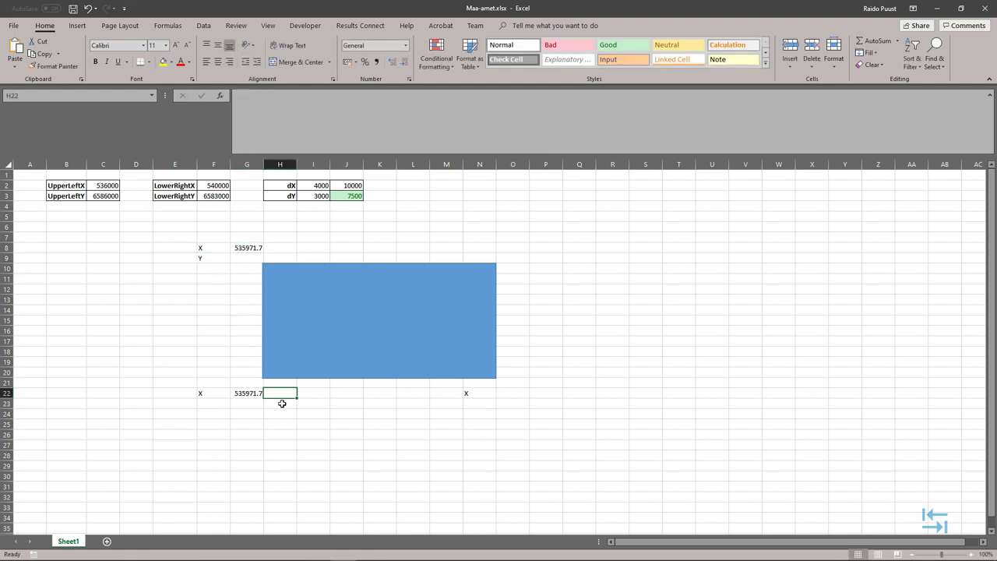
# Copy the extent's maximum X, 540031.49, from the InfraWorks model properties into Excel cell O22
pyautogui.click(327, 551)
pyautogui.doubleClick(448, 226)
pyautogui.hotkey('ctrl', 'c')
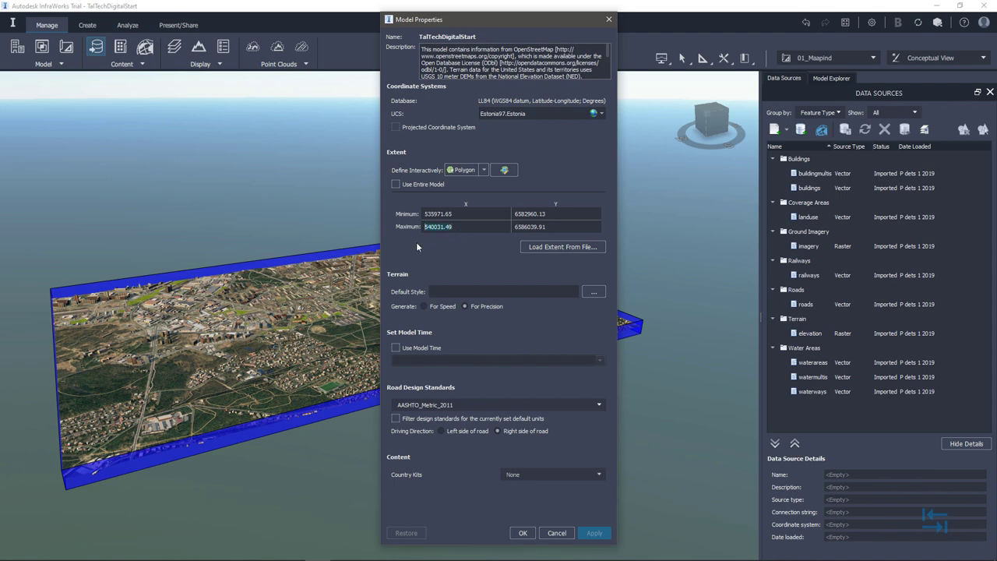
pyautogui.click(343, 551)
pyautogui.click(513, 396)
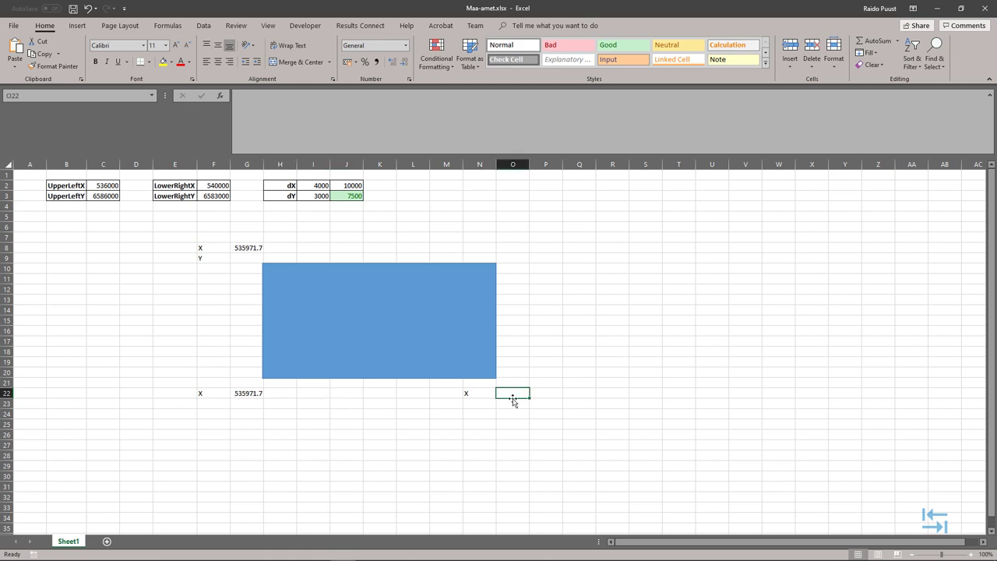
pyautogui.hotkey('ctrl', 'v')
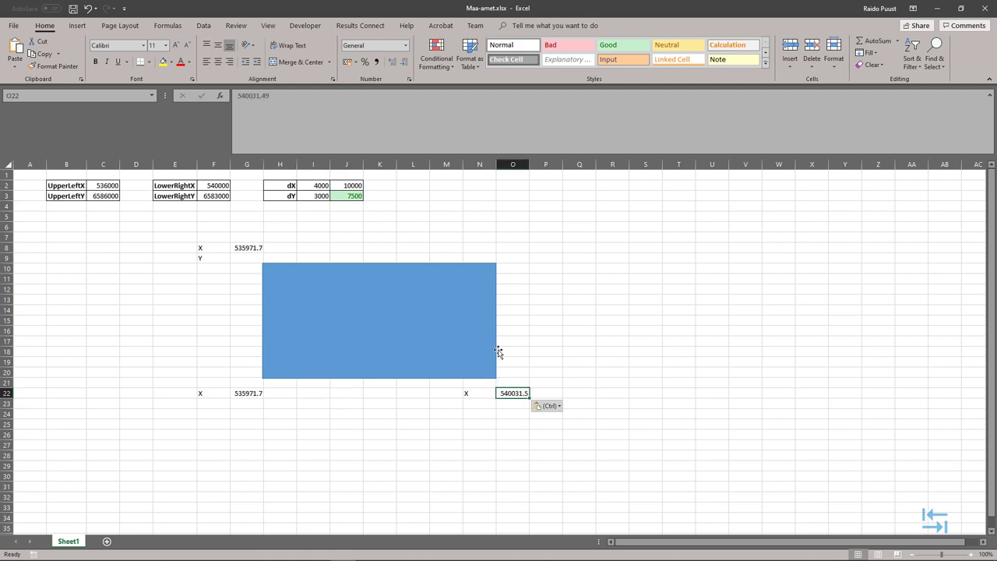
# Paste the maximum X, 540031.49, into cell O8 for the upper-right corner and label it X in N8
pyautogui.click(520, 248)
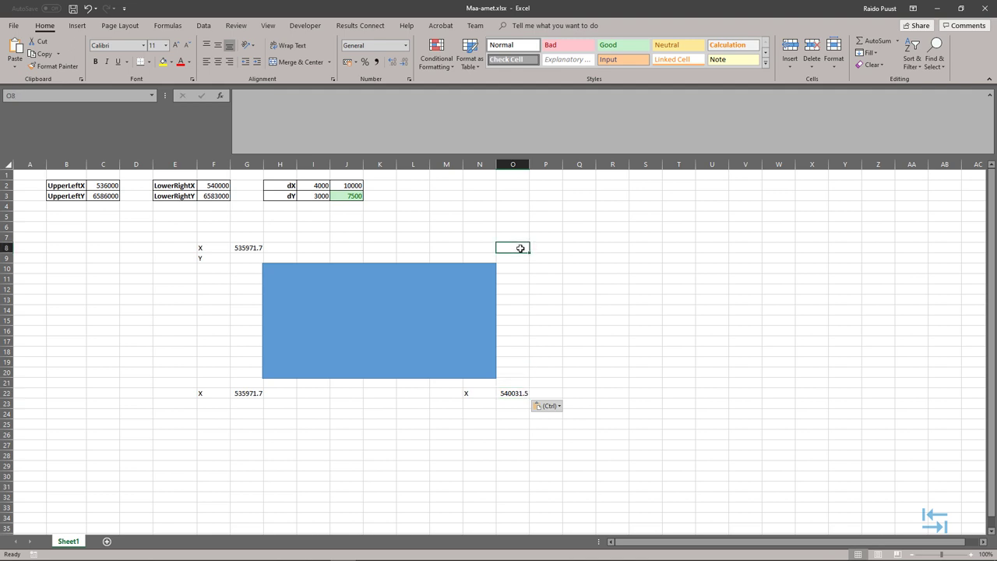
pyautogui.write('540031.5')
pyautogui.click(485, 248)
pyautogui.write('X')
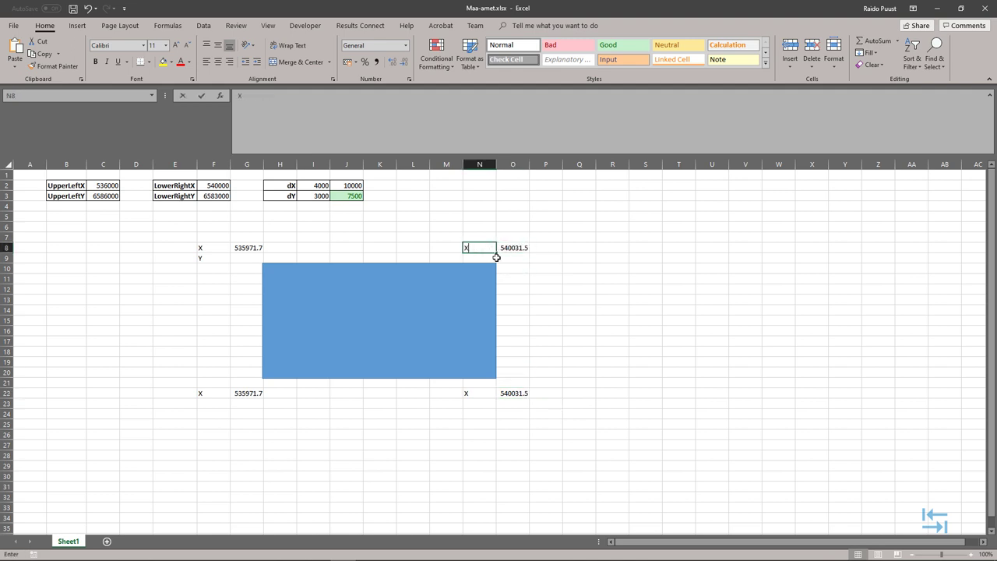
pyautogui.click(477, 265)
pyautogui.press('Escape')
pyautogui.click(413, 423)
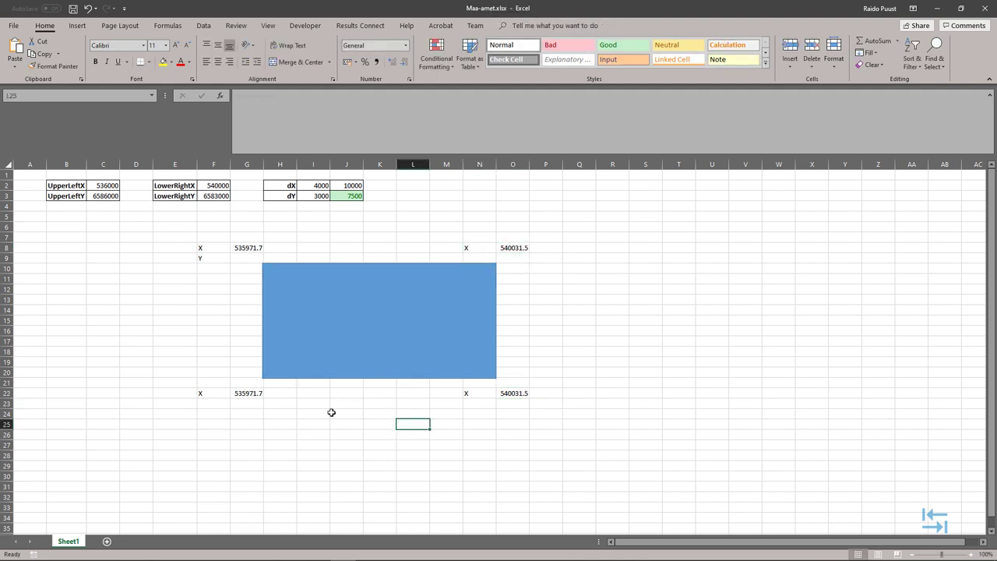
# Copy the extent's minimum Y, 6582960.13, from InfraWorks into Excel cell G23 and label it Y in F23
pyautogui.click(326, 555)
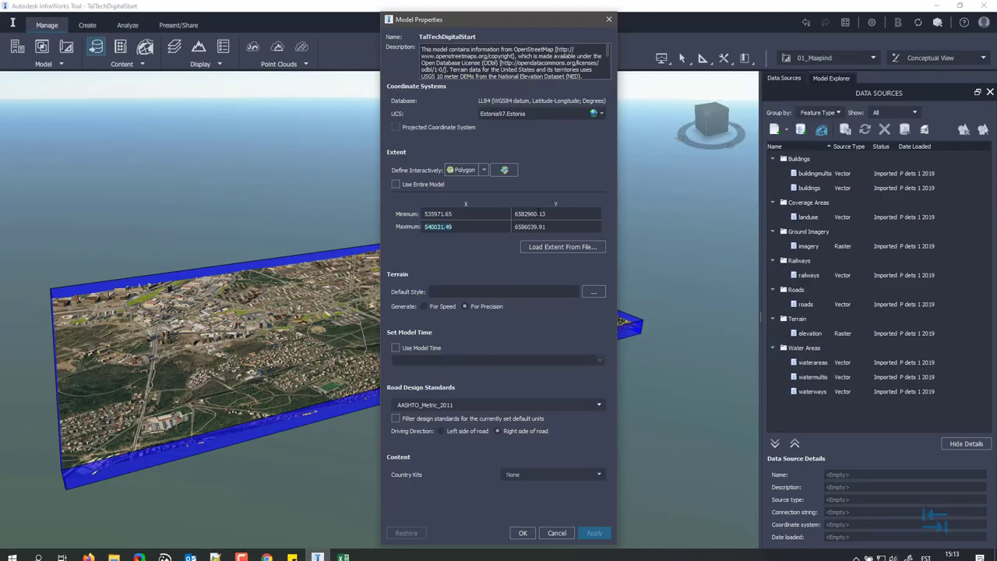
pyautogui.moveTo(551, 211); pyautogui.dragTo(516, 212)
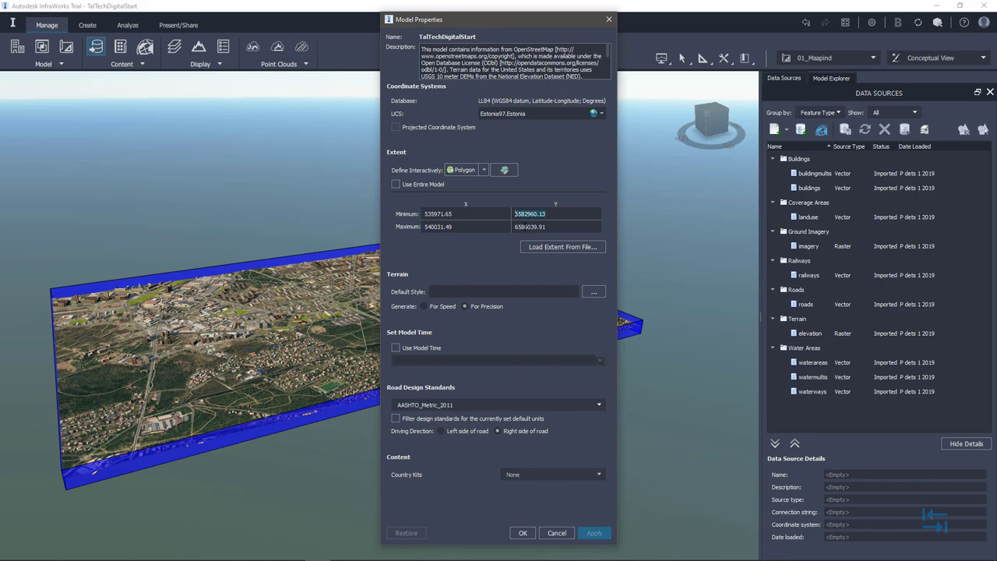
pyautogui.click(376, 554)
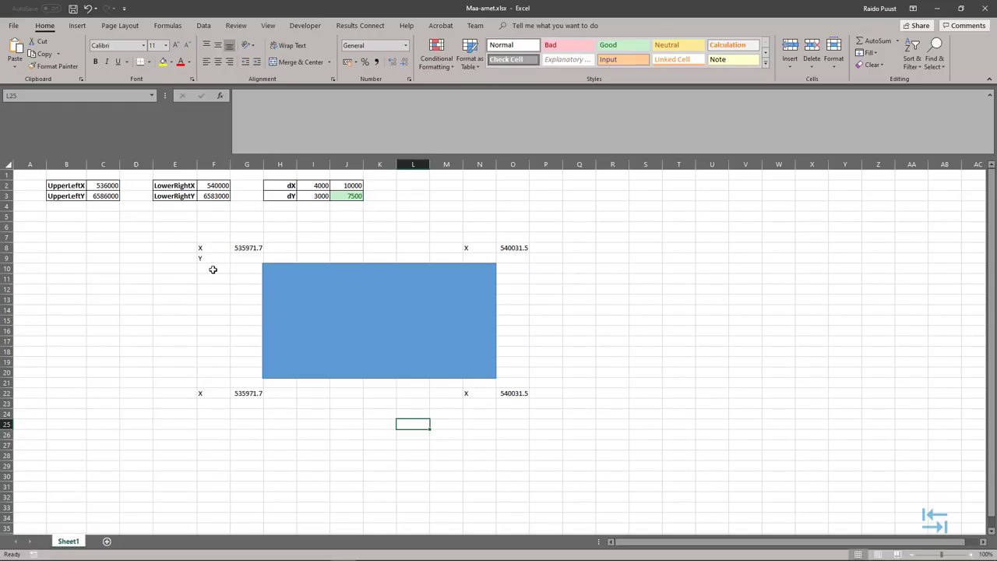
pyautogui.click(252, 403)
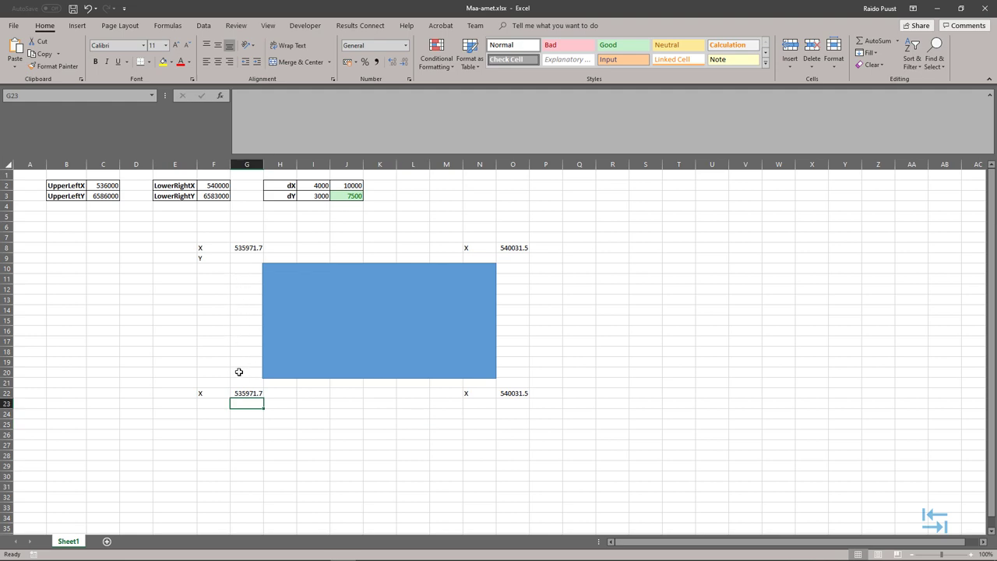
pyautogui.write('6582960')
pyautogui.click(206, 405)
pyautogui.write('Y')
pyautogui.click(219, 423)
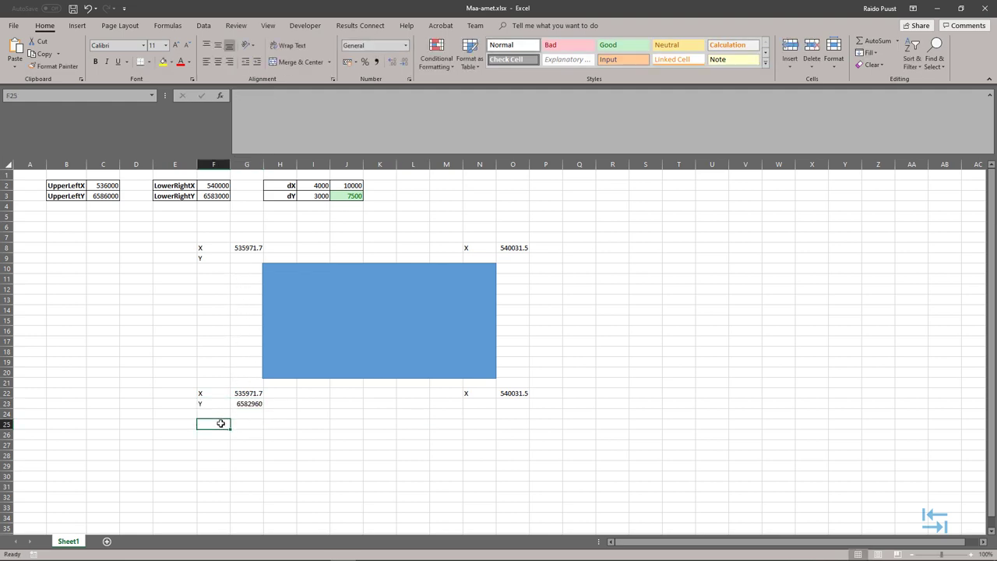
# Paste the minimum Y, 6582960.13, into cell O23 for the lower-right corner and label it Y in N23
pyautogui.click(512, 402)
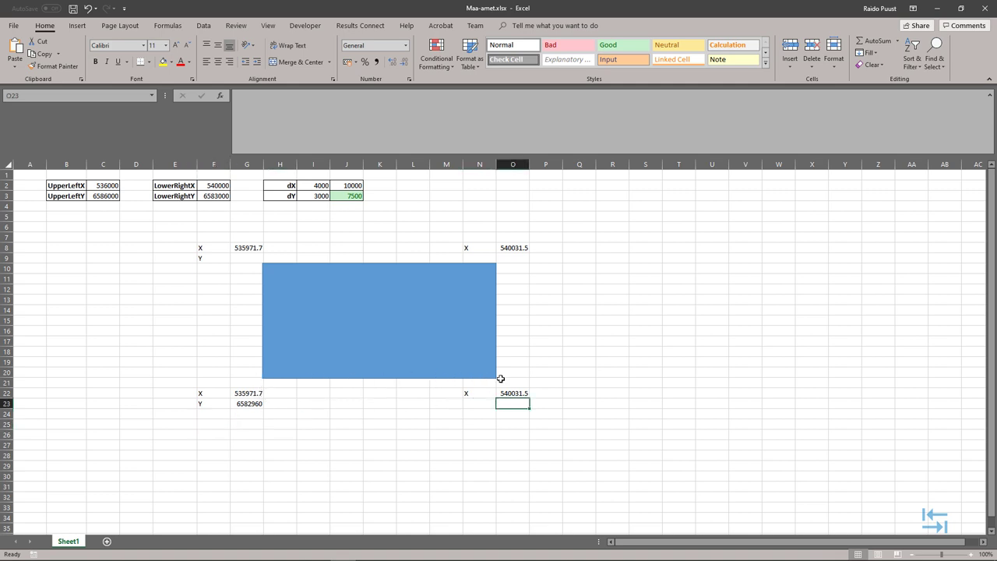
pyautogui.write('6582960')
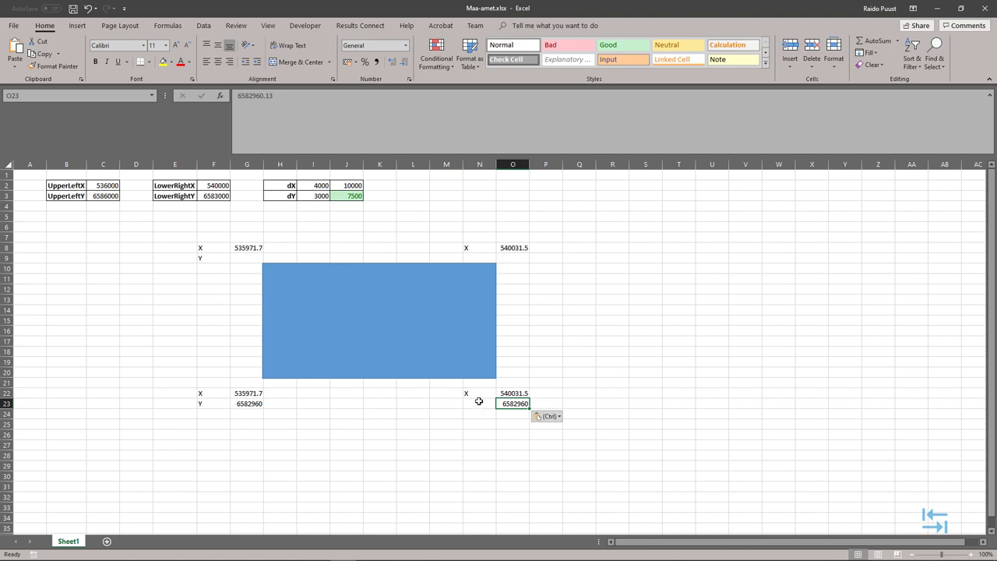
pyautogui.click(477, 402)
pyautogui.write('Y')
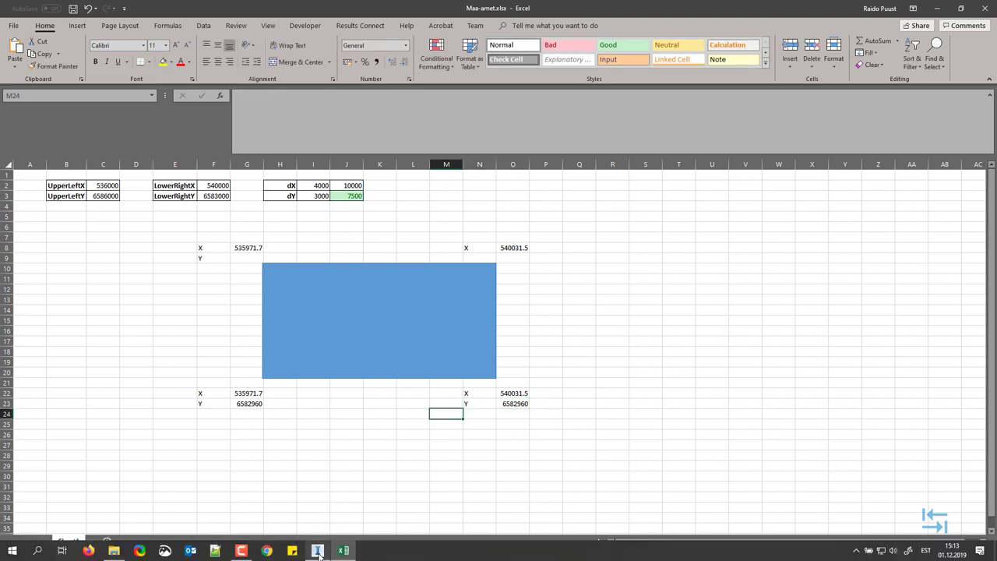
# Copy the extent's maximum Y, 6586039.91, from the InfraWorks model properties into Excel cell G9 for the upper-left corner
pyautogui.click(318, 551)
pyautogui.doubleClick(514, 227)
pyautogui.hotkey('ctrl', 'c')
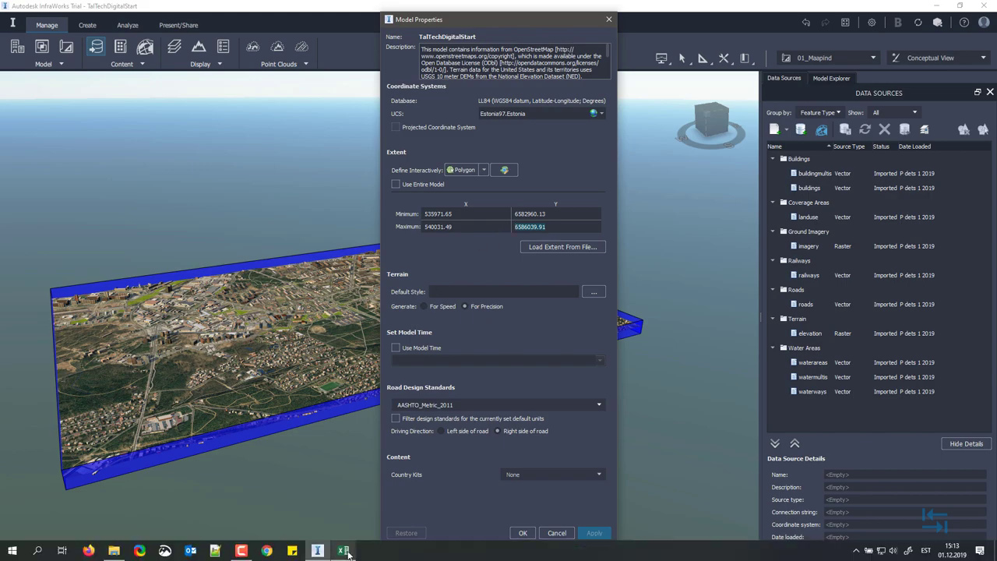
pyautogui.click(345, 551)
pyautogui.click(246, 258)
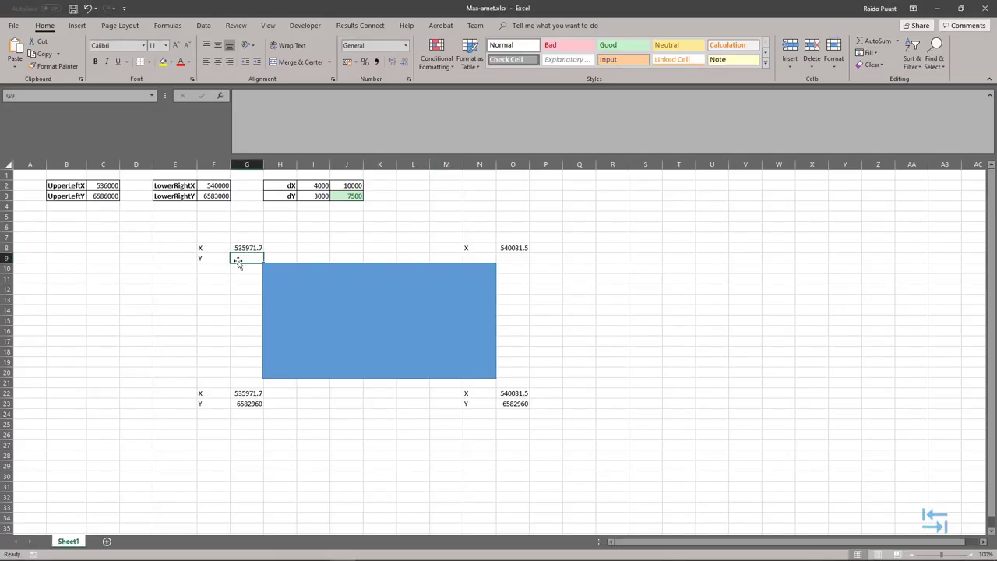
pyautogui.write('6586040')
pyautogui.click(476, 255)
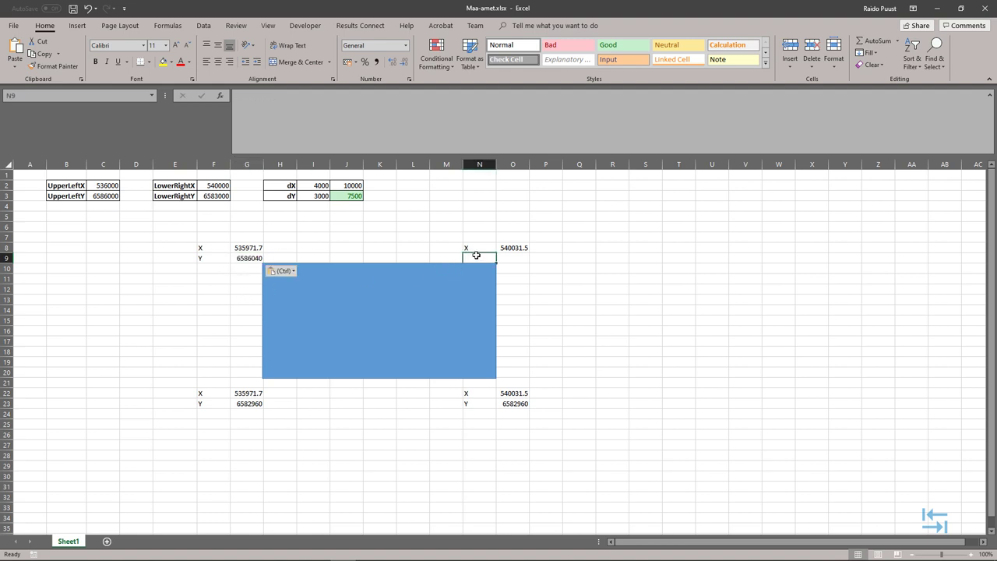
# Label N9 as Y and paste the maximum Y, 6586039.91, into O9 for the upper-right corner
pyautogui.write('Y')
pyautogui.click(517, 257)
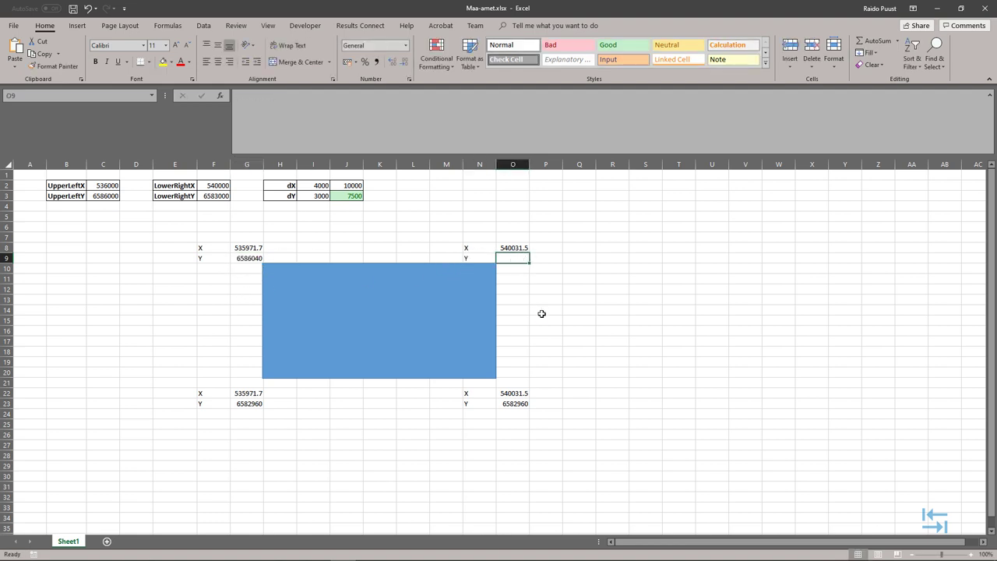
pyautogui.hotkey('ctrl', 'v')
pyautogui.click(555, 335)
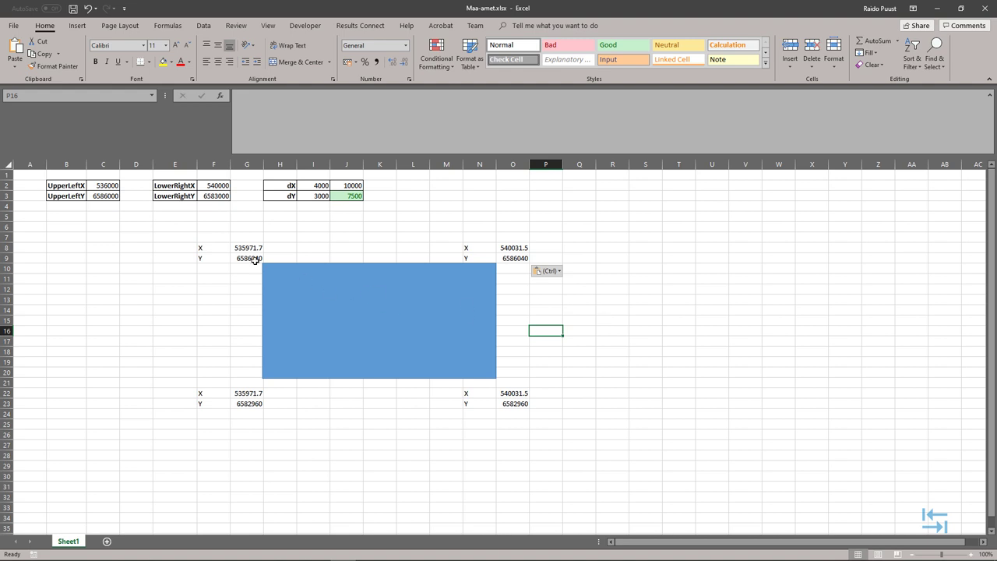
# Format the upper-left corner coordinates in G8:G9 as Number with 2 decimal places
pyautogui.moveTo(248, 248); pyautogui.dragTo(249, 259)
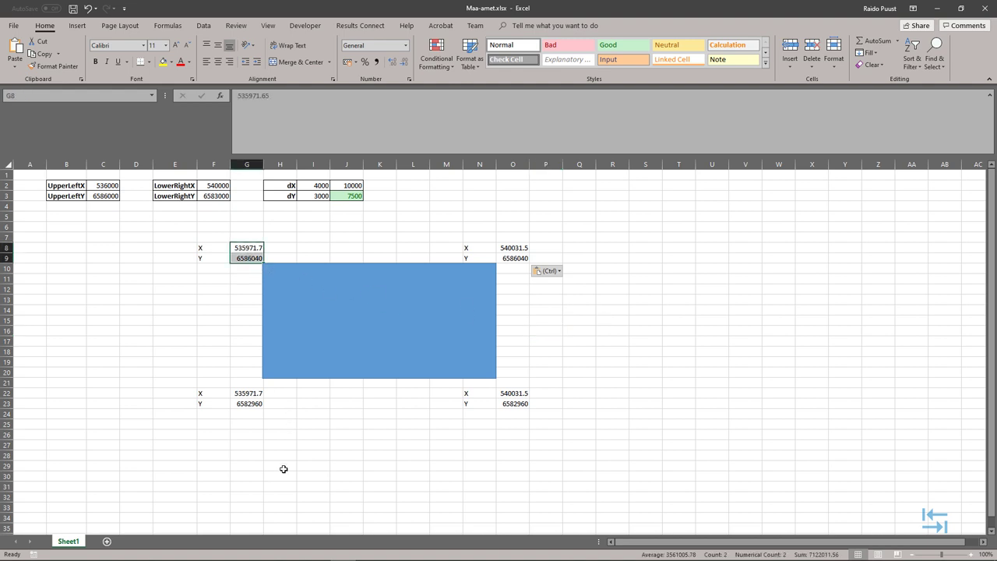
pyautogui.hotkey('alt', 'Tab')
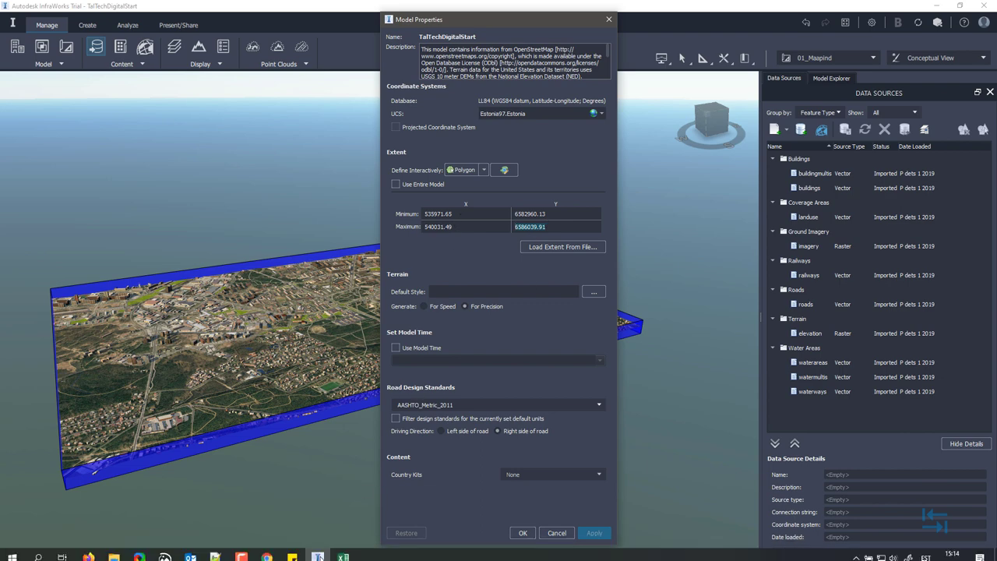
pyautogui.click(343, 551)
pyautogui.rightClick(250, 250)
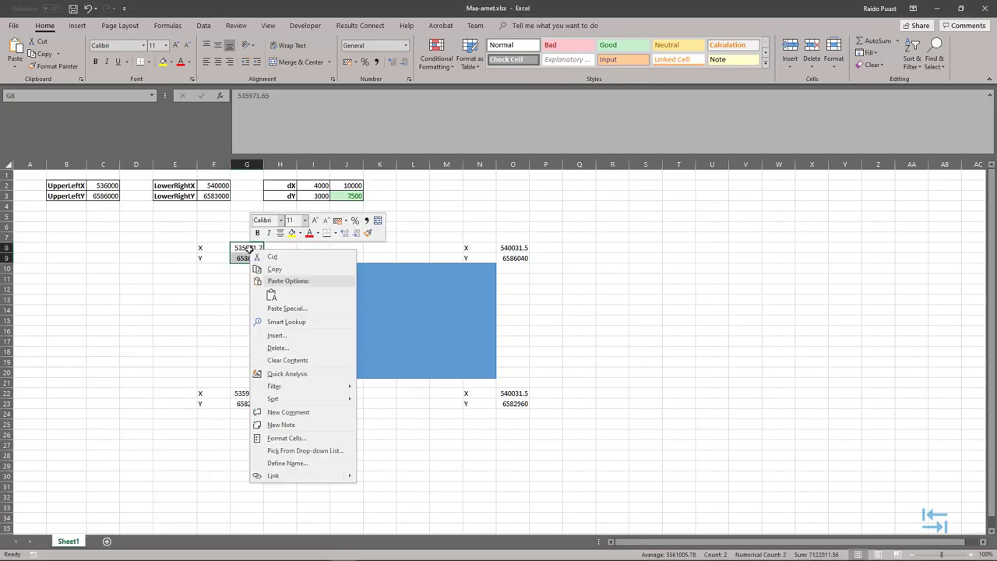
pyautogui.click(296, 443)
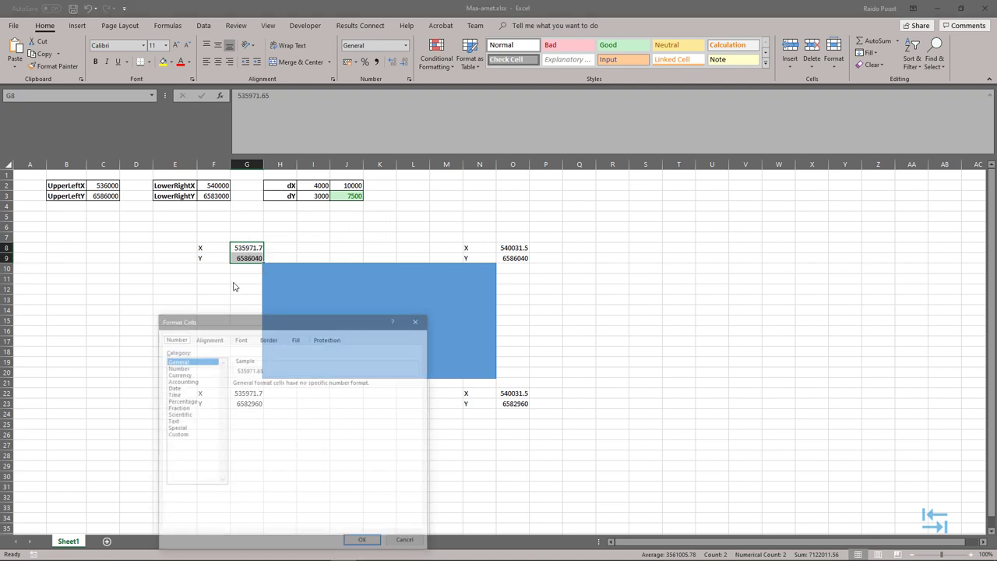
pyautogui.click(179, 367)
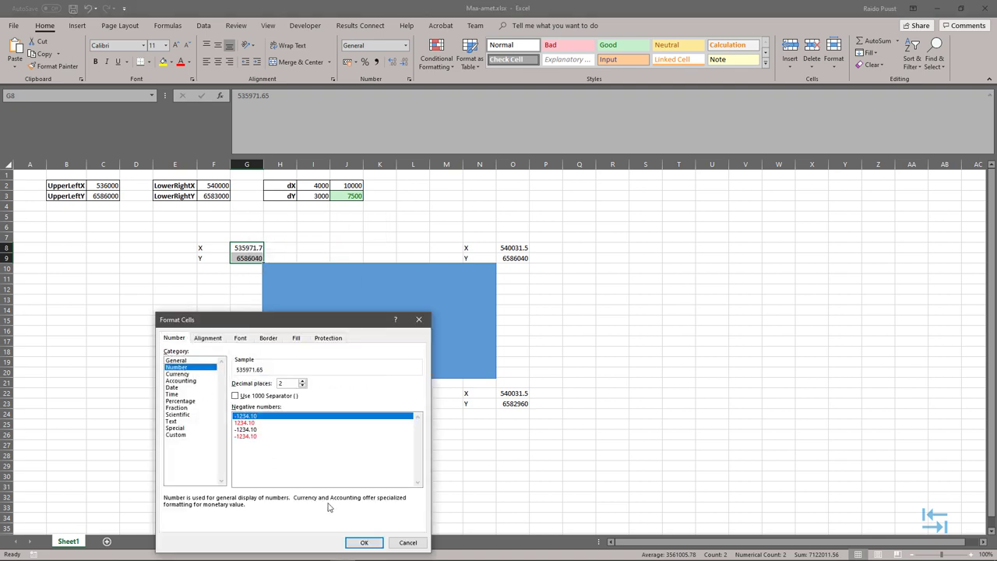
pyautogui.click(363, 542)
pyautogui.click(244, 278)
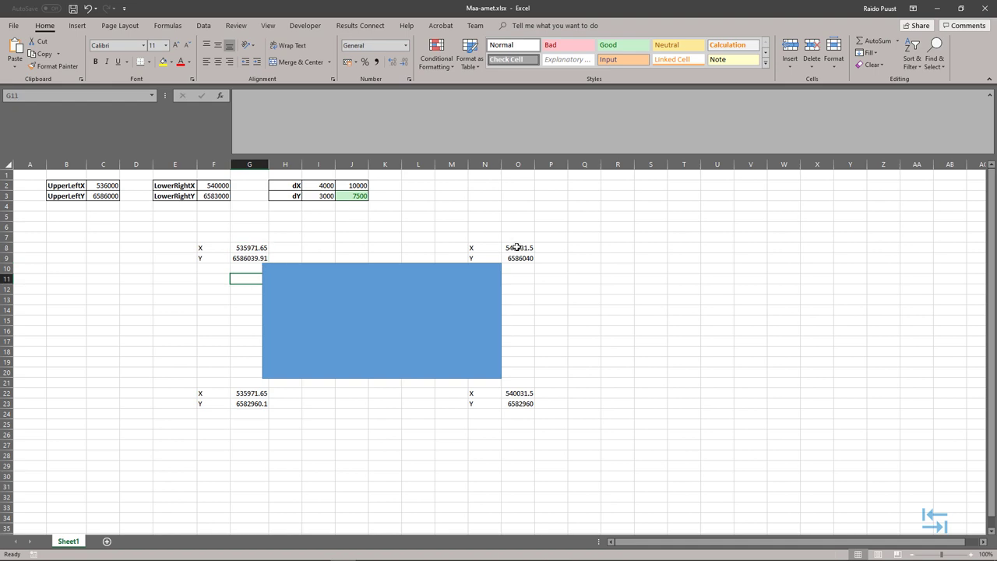
# Format the upper-right corner coordinates in O8:O9 as Number with 2 decimal places
pyautogui.moveTo(518, 248); pyautogui.dragTo(520, 258)
pyautogui.rightClick(520, 258)
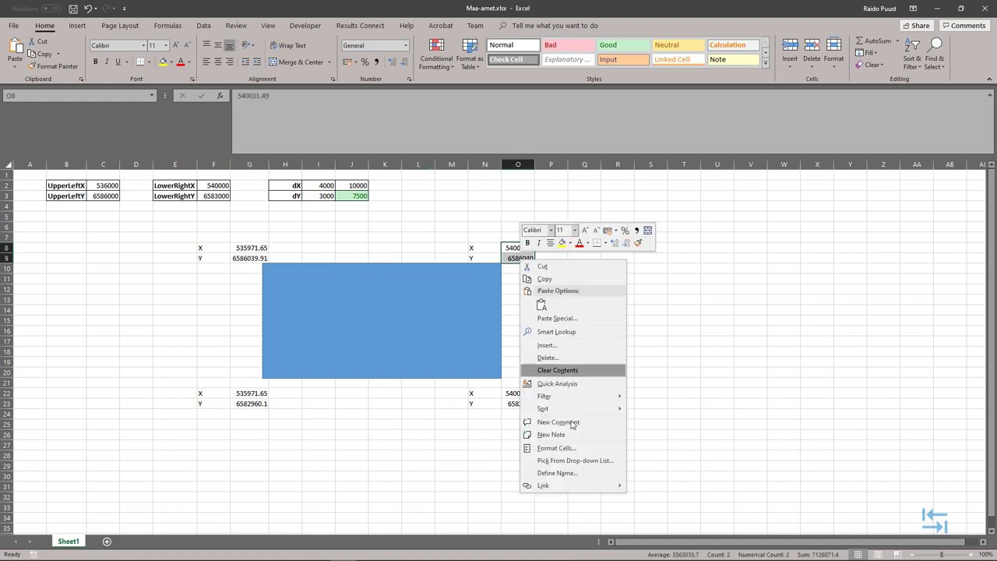
pyautogui.click(558, 447)
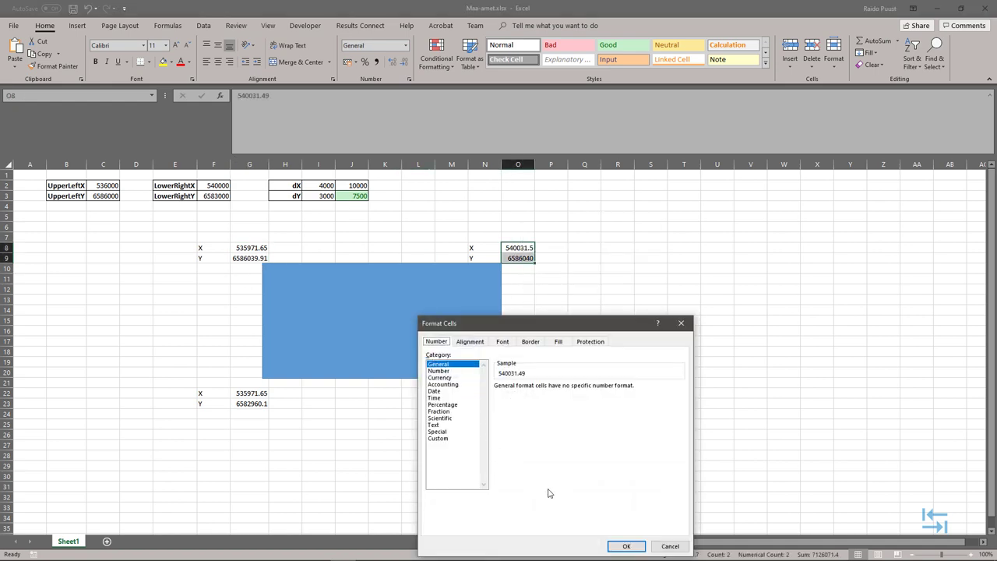
pyautogui.click(625, 544)
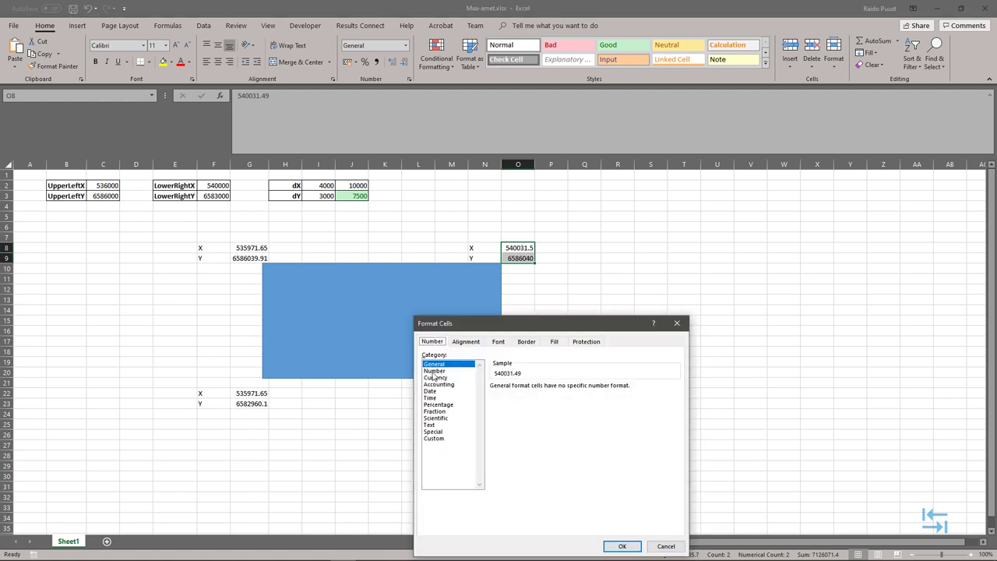
pyautogui.click(433, 372)
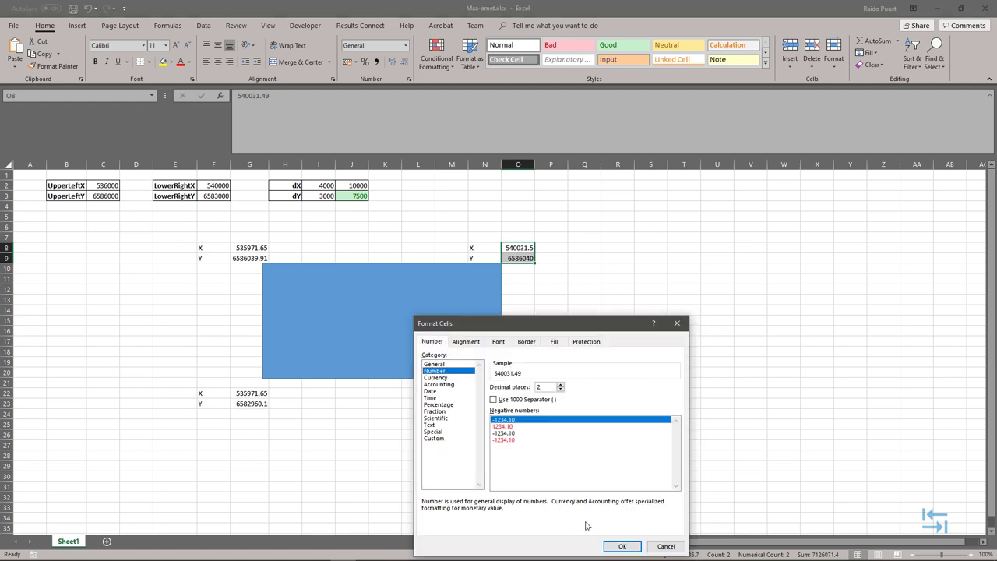
# Format the lower-left corner coordinates in G22:G23 as Number with 2 decimal places
pyautogui.moveTo(249, 394); pyautogui.dragTo(249, 404)
pyautogui.rightClick(251, 405)
pyautogui.press('Escape')
pyautogui.hotkey('ctrl', '1')
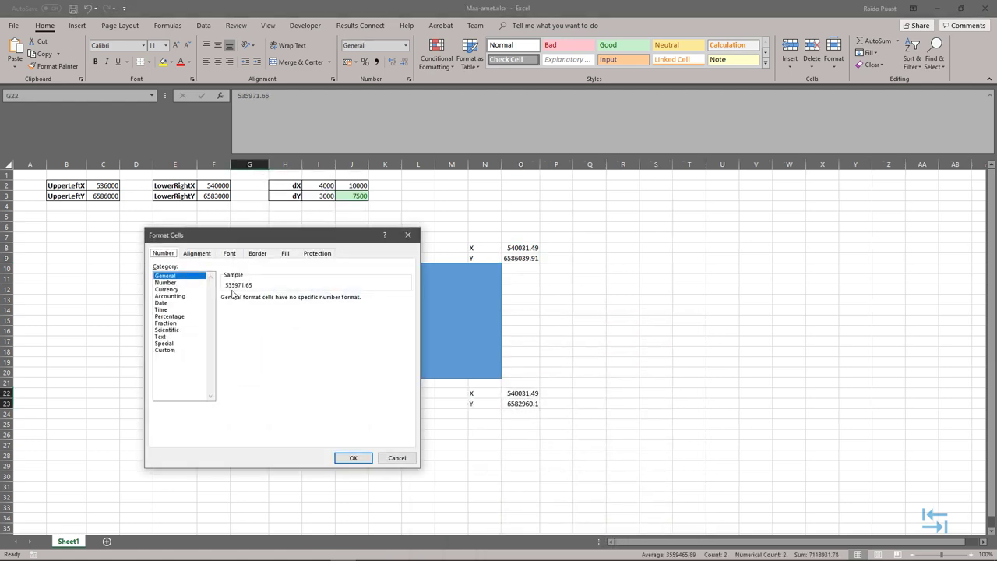
pyautogui.press('Down')
pyautogui.press('Return')
# Format the lower-right corner coordinates in O22:O23 as Number with 2 decimal places
pyautogui.moveTo(521, 394); pyautogui.dragTo(525, 399)
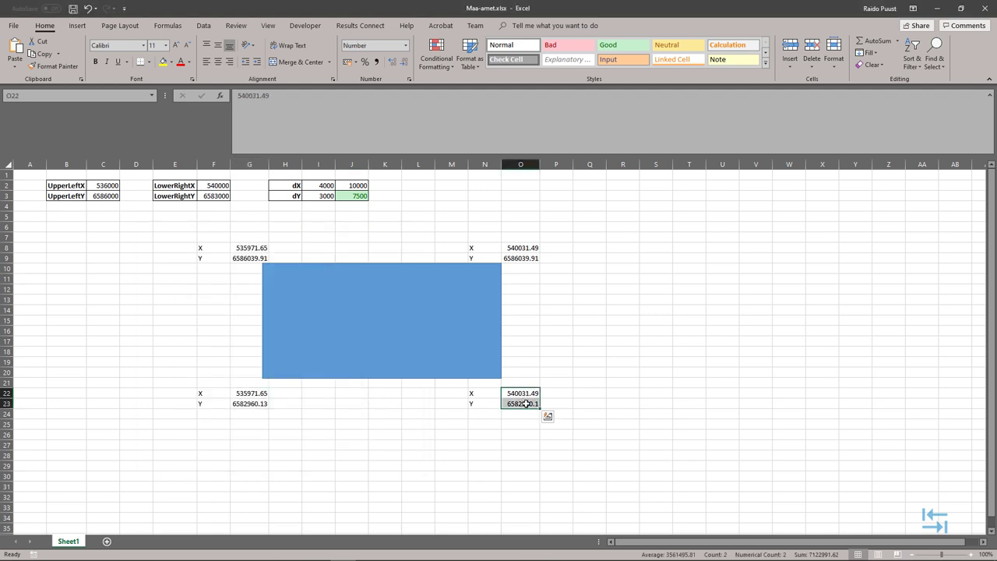
pyautogui.rightClick(528, 408)
pyautogui.click(557, 360)
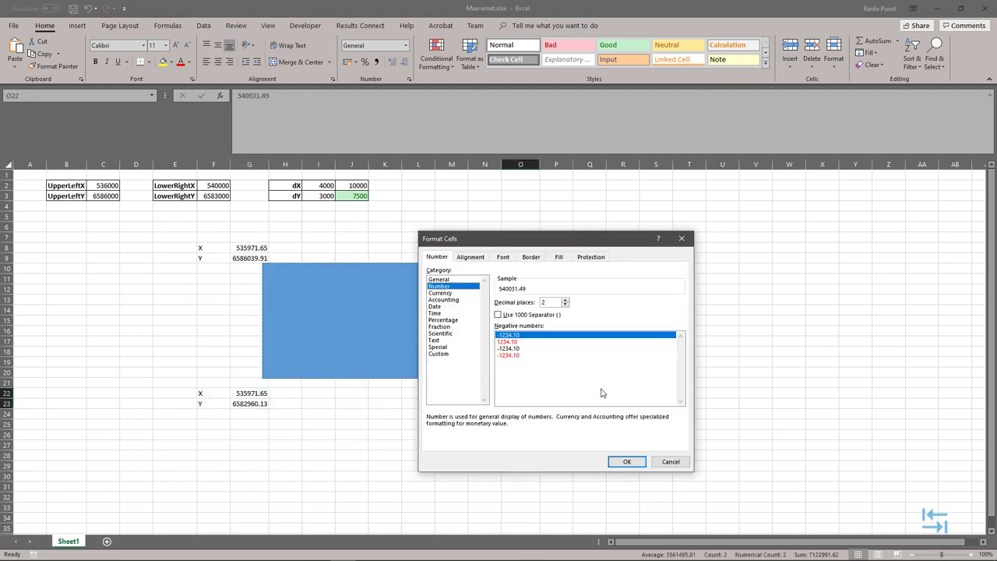
pyautogui.press('Return')
pyautogui.click(306, 450)
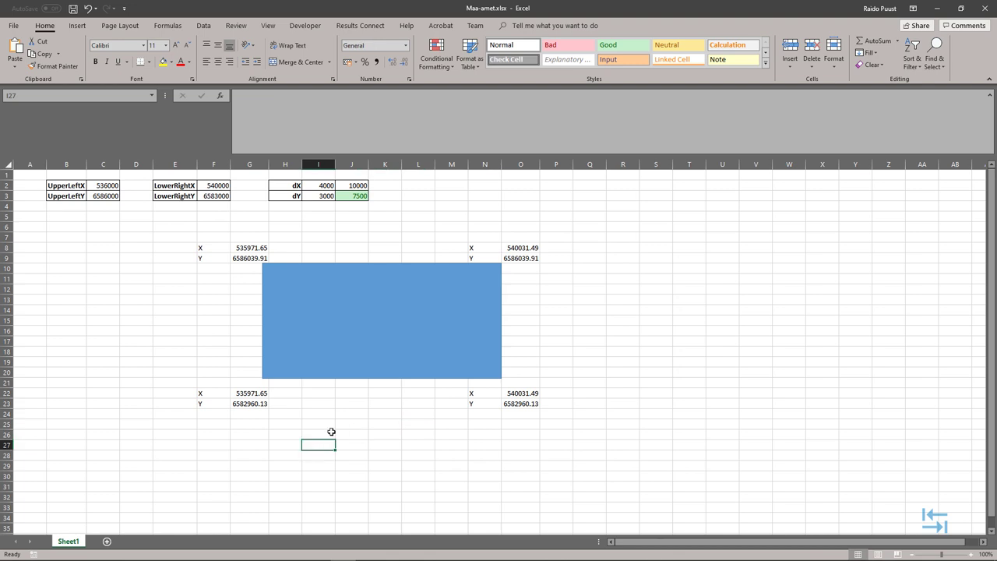
# Switch to InfraWorks and close the Model Properties dialog without changing the extent
pyautogui.click(205, 327)
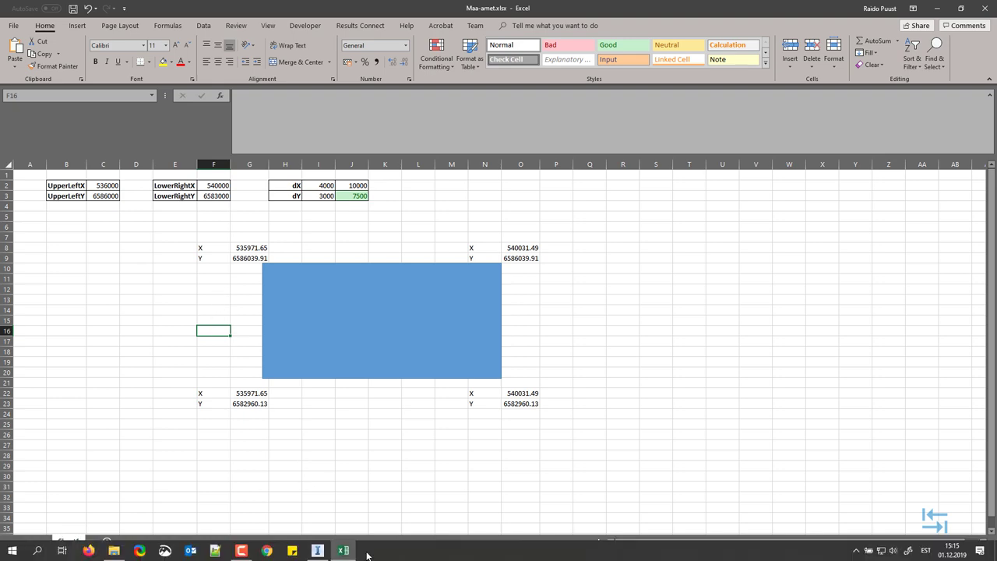
pyautogui.click(317, 552)
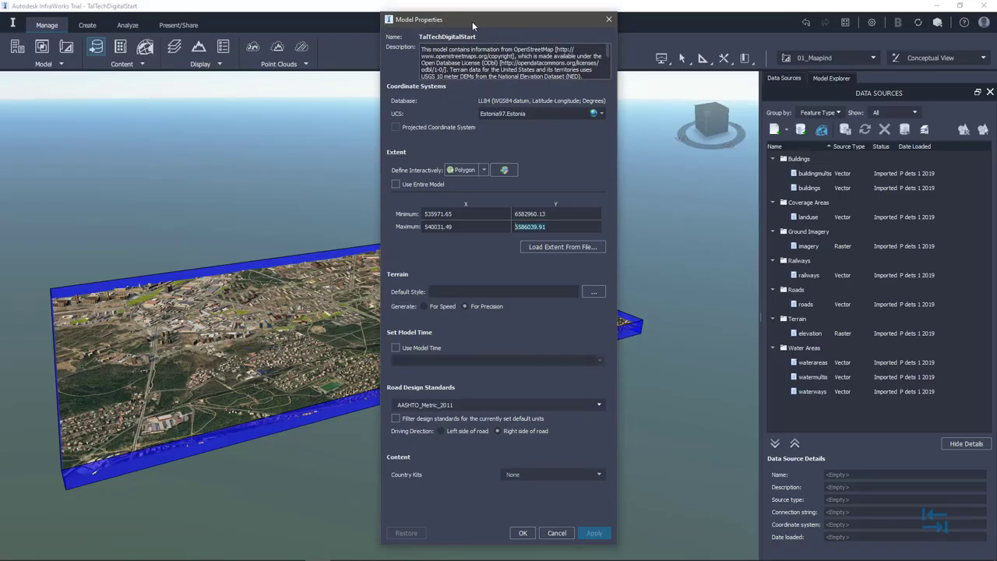
pyautogui.click(609, 19)
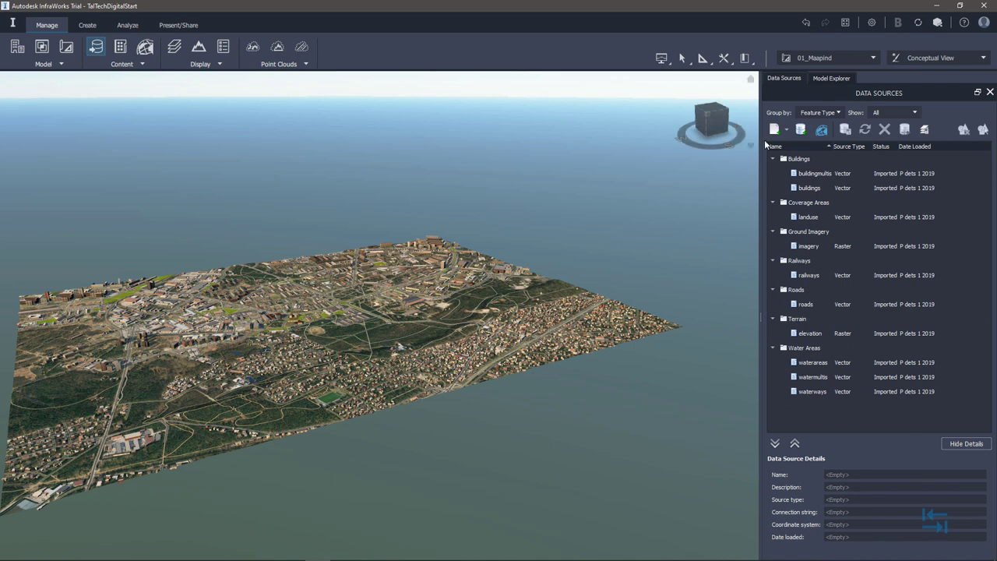
pyautogui.click(787, 131)
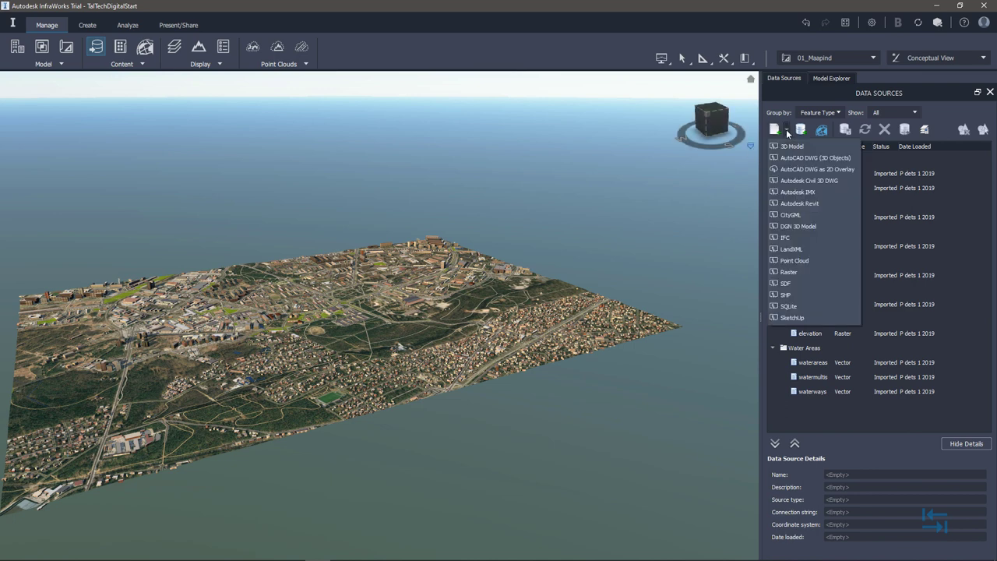
pyautogui.click(789, 271)
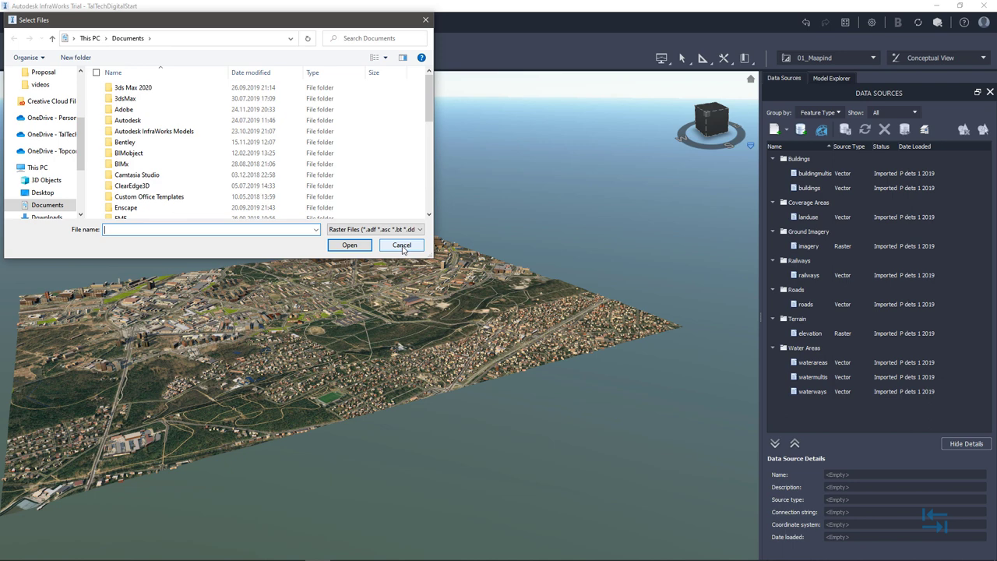
pyautogui.click(402, 245)
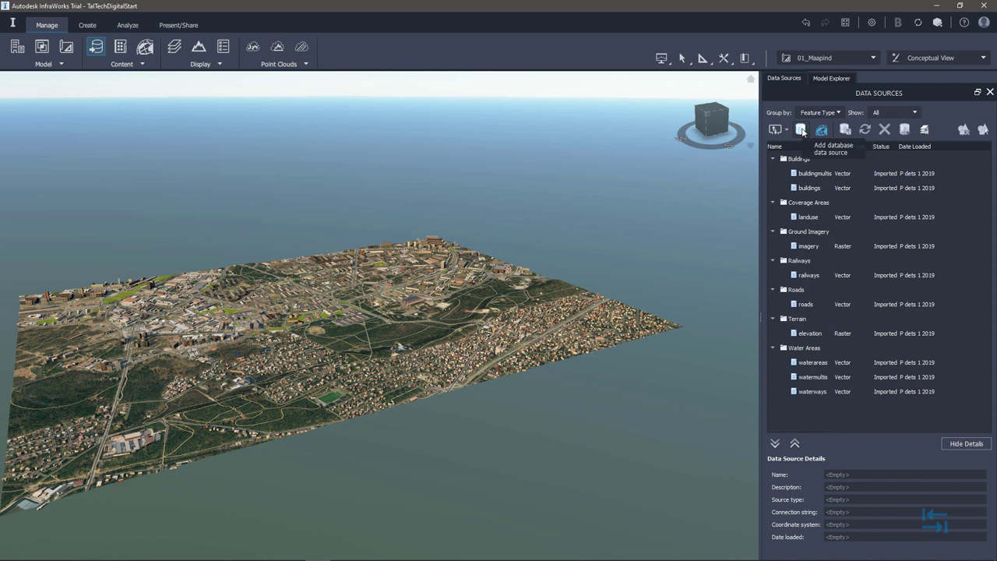
pyautogui.click(803, 132)
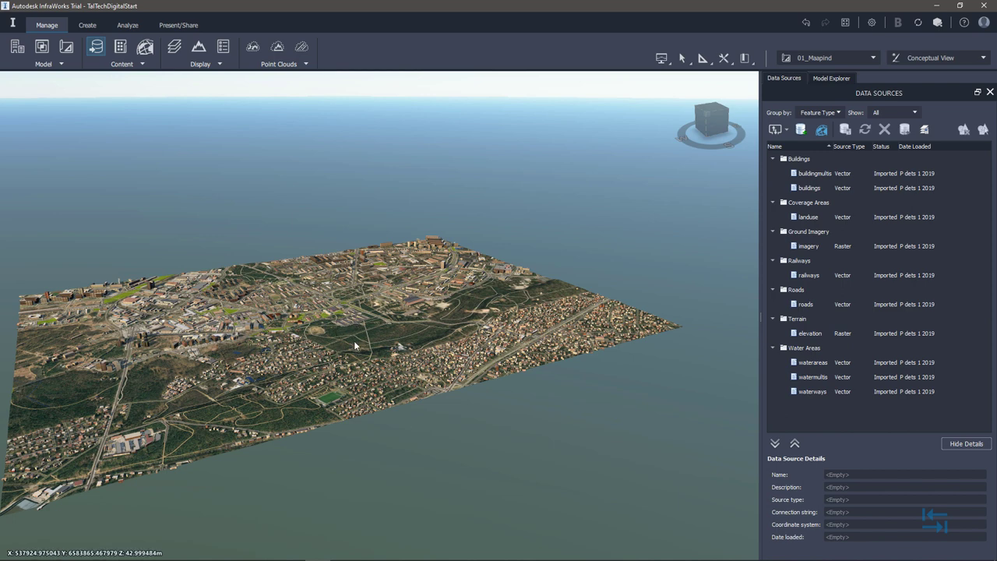
pyautogui.click(786, 130)
pyautogui.click(517, 204)
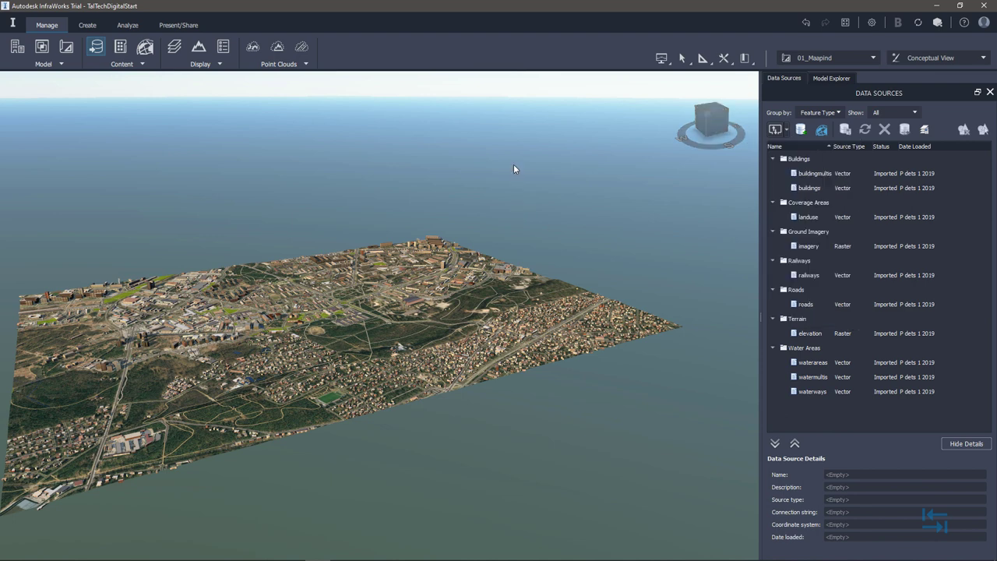
# Switch to File Explorer and open Maa-amet-fotokaart.xml from the 02 maa-amet WMS folder in Notepad++
pyautogui.moveTo(340, 558)
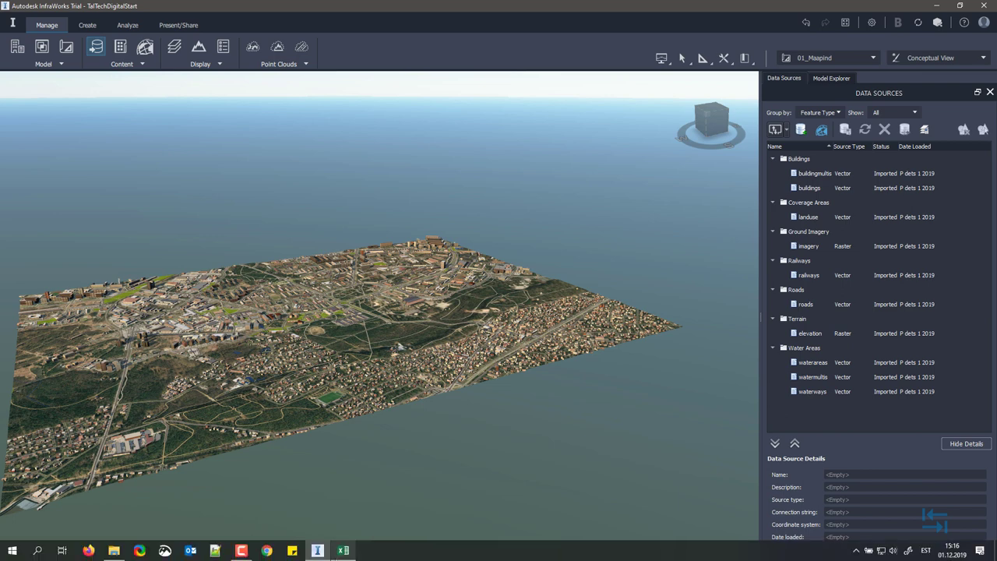
pyautogui.click(114, 555)
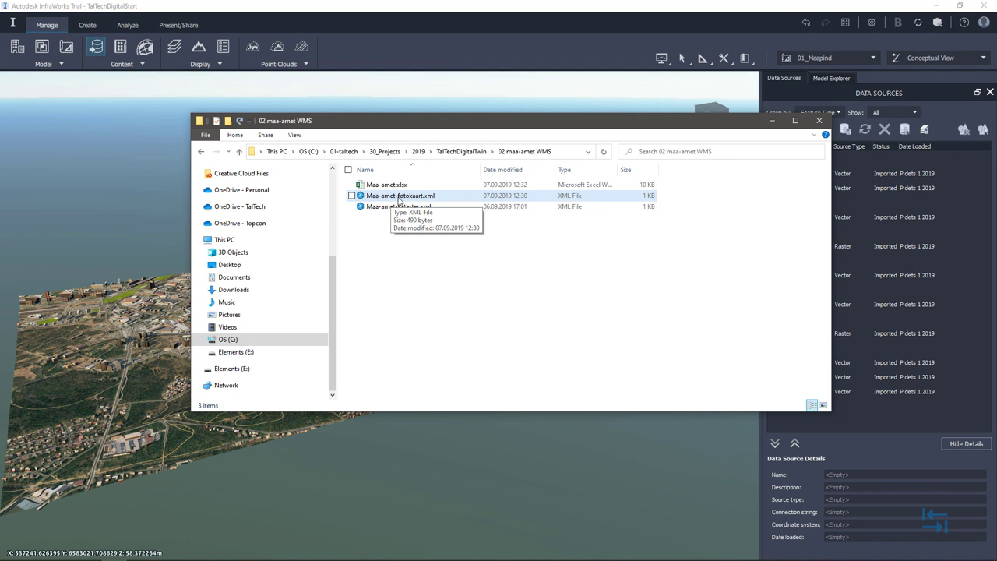
pyautogui.rightClick(428, 200)
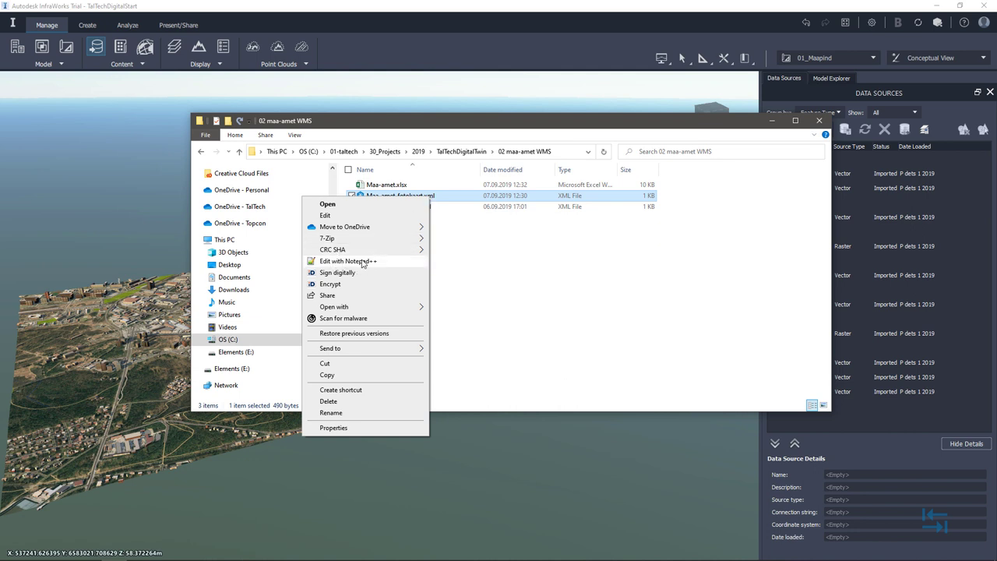
pyautogui.moveTo(393, 310)
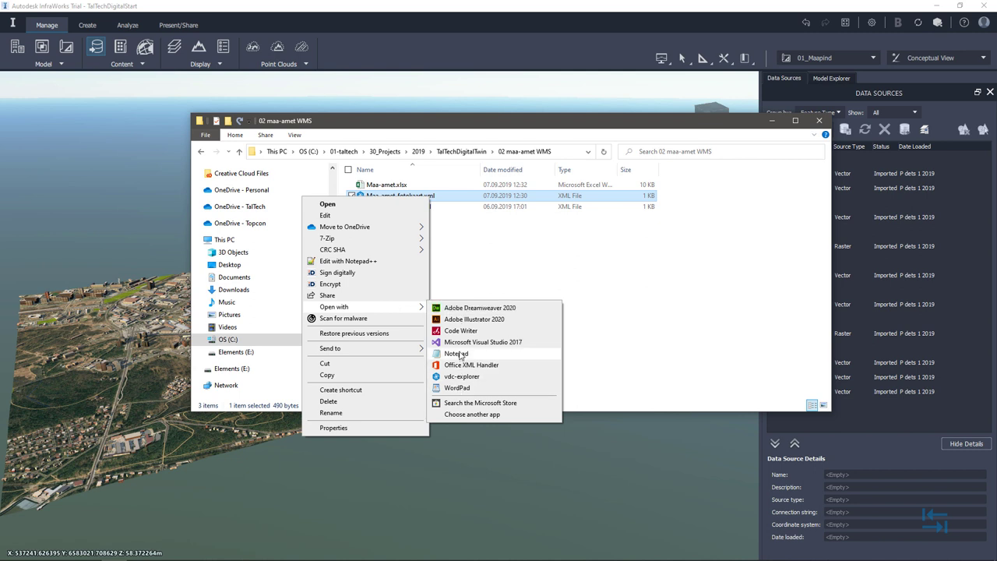
pyautogui.click(369, 267)
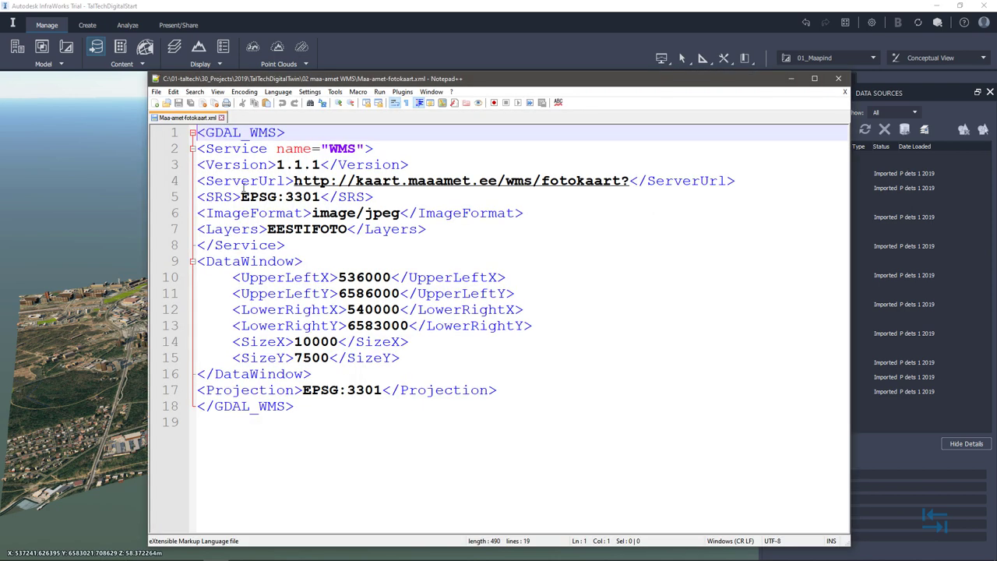
# Examine the WMS service's layer setting and the DataWindow block's corner coordinates and SizeX and SizeY entries in the XML file
pyautogui.click(297, 408)
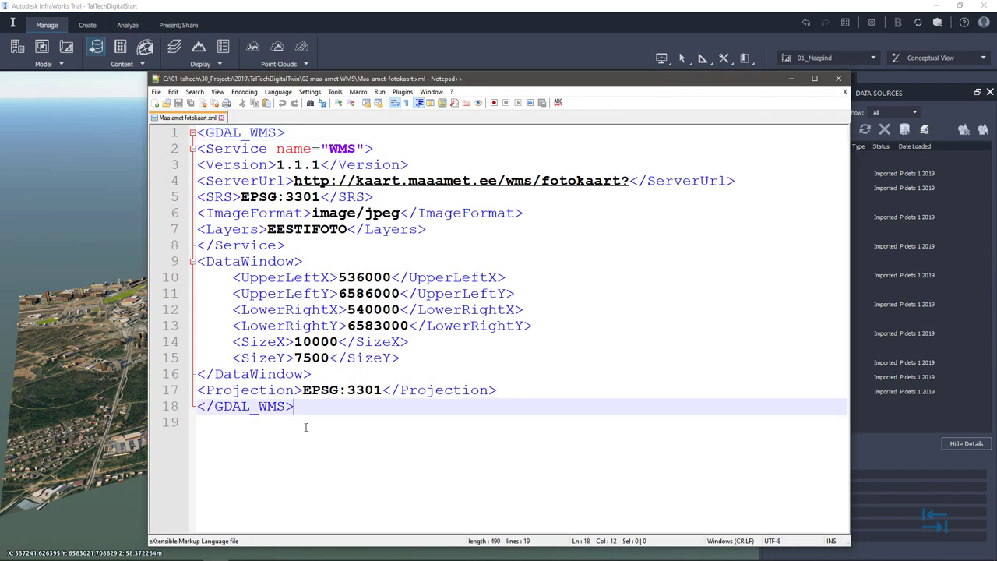
pyautogui.click(433, 232)
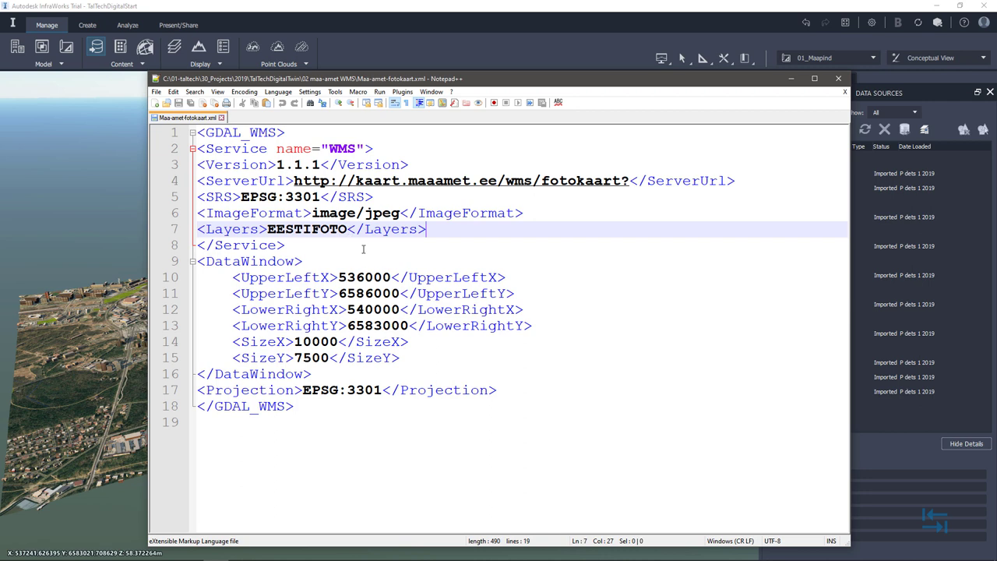
pyautogui.moveTo(199, 262); pyautogui.dragTo(339, 378)
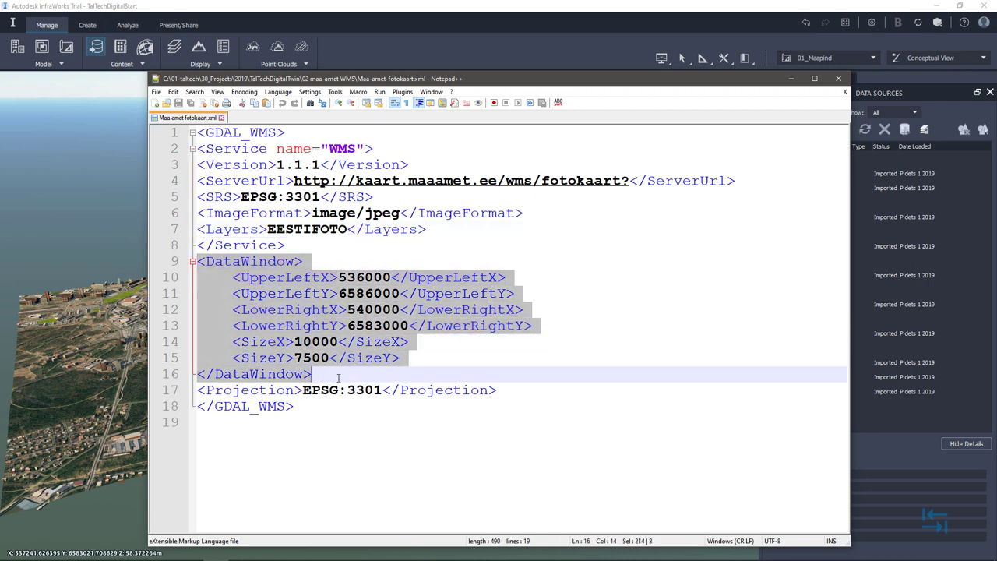
pyautogui.click(349, 278)
pyautogui.click(364, 293)
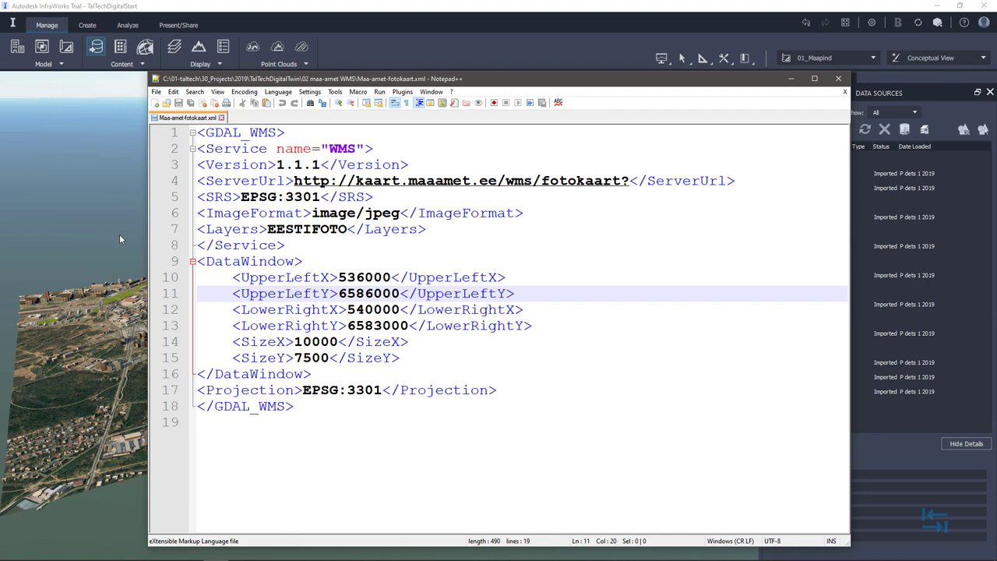
pyautogui.moveTo(240, 280); pyautogui.dragTo(328, 286)
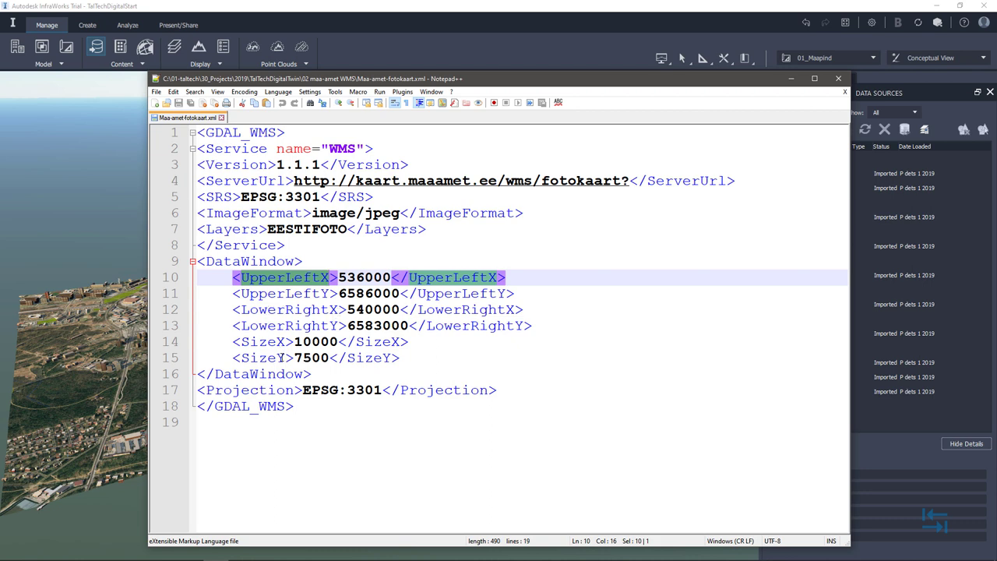
pyautogui.click(405, 358)
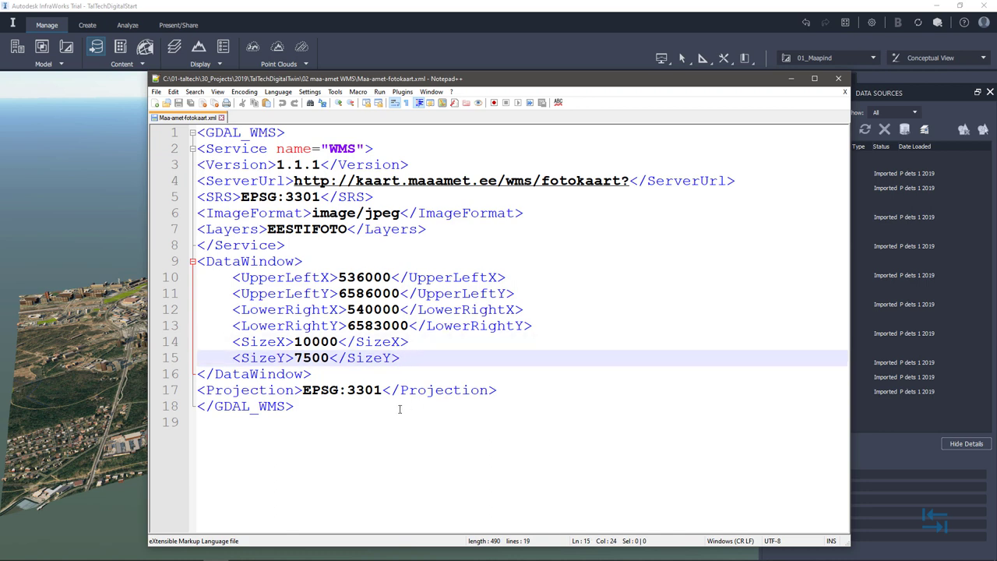
# Switch to Excel and examine the UpperLeft and LowerRight entries and the dX/dY table against the extent corners
pyautogui.click(310, 406)
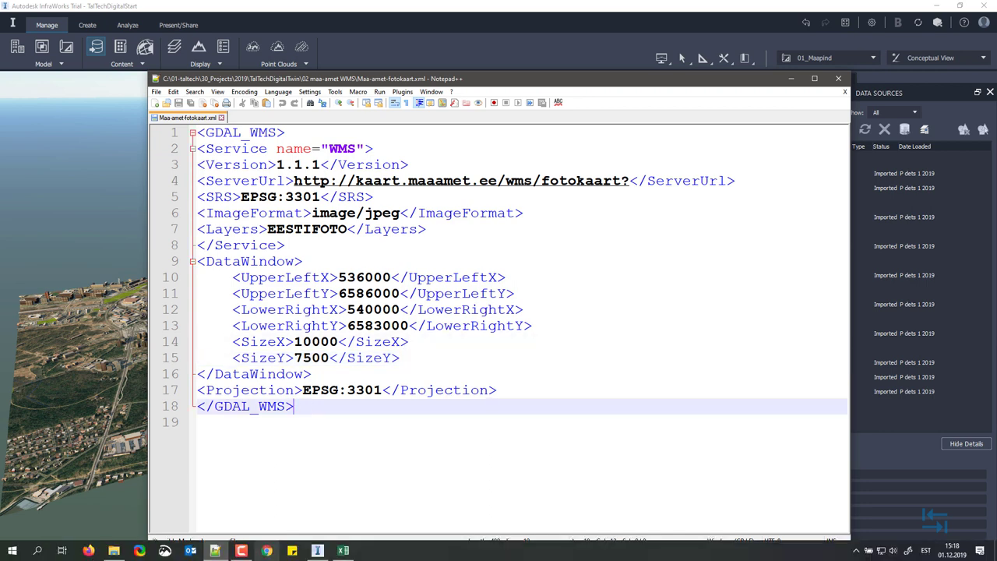
pyautogui.click(343, 550)
pyautogui.click(158, 281)
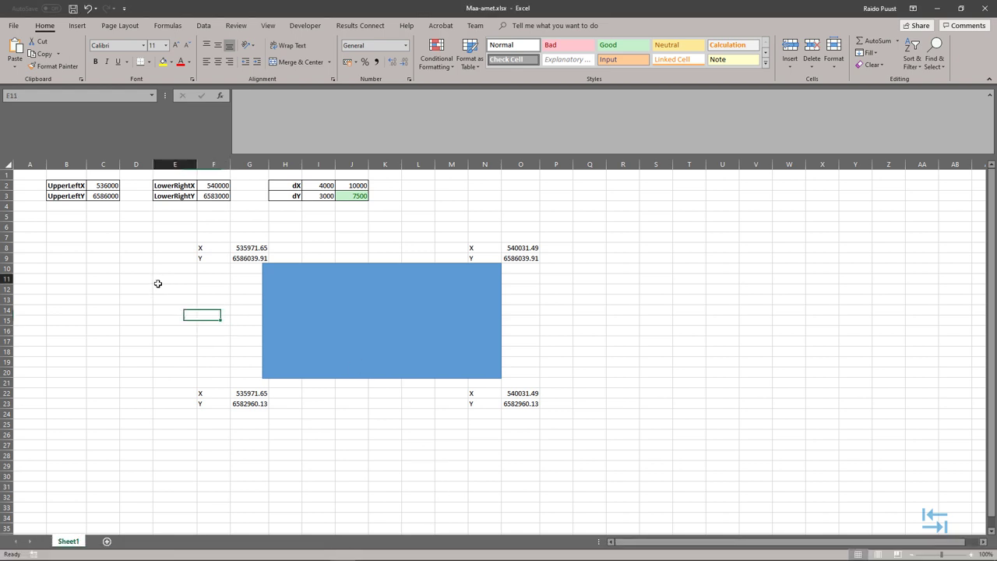
pyautogui.click(103, 238)
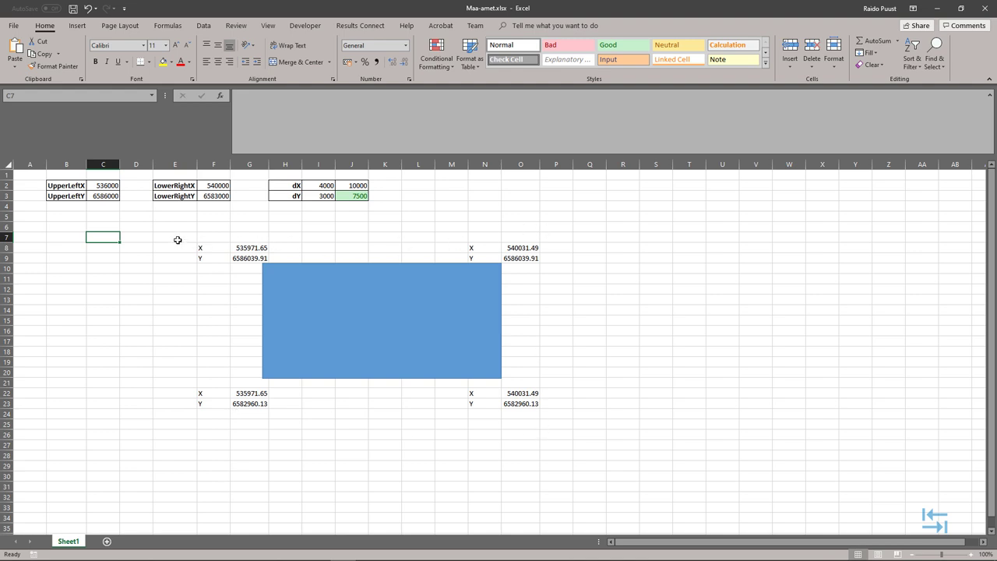
pyautogui.click(64, 186)
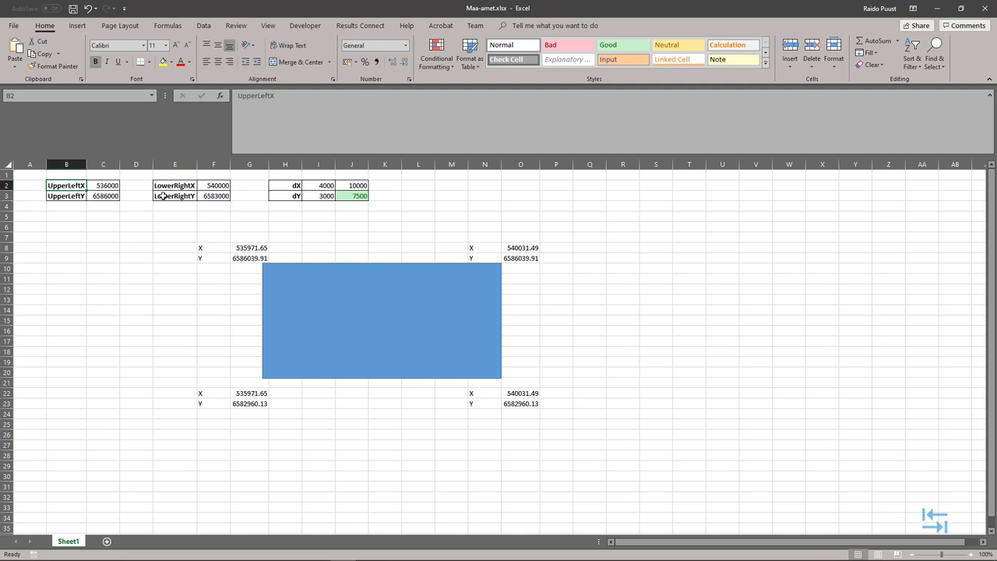
pyautogui.press('Right')
pyautogui.press('Right')
pyautogui.press('Down')
pyautogui.press('Down')
pyautogui.press('Down')
pyautogui.press('Down')
pyautogui.press('Down')
pyautogui.press('Down')
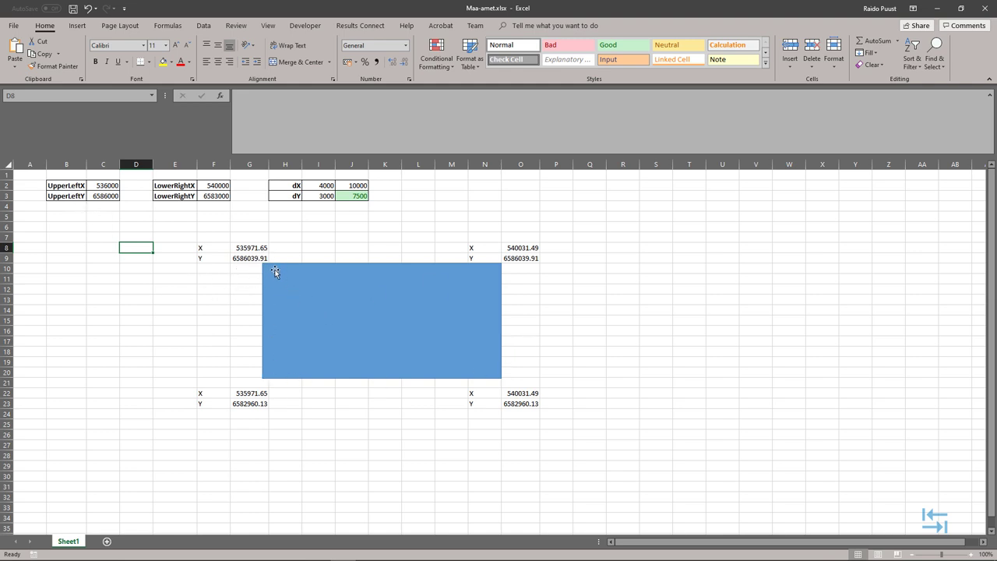
# Copy the extent's upper-left X coordinate from G8 into the UpperLeftX cell C2 and fit the column width
pyautogui.click(251, 248)
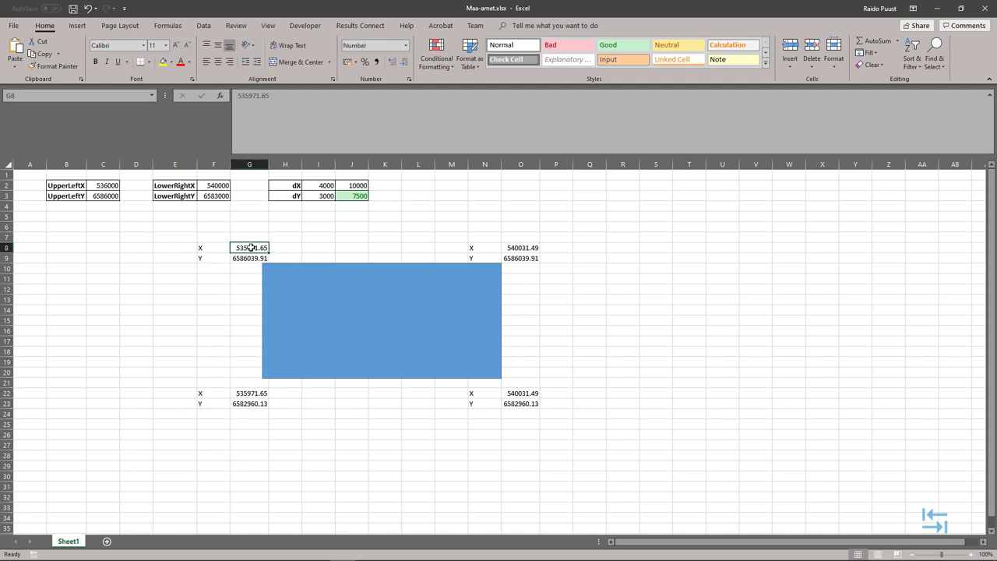
pyautogui.hotkey('ctrl', 'c')
pyautogui.click(105, 186)
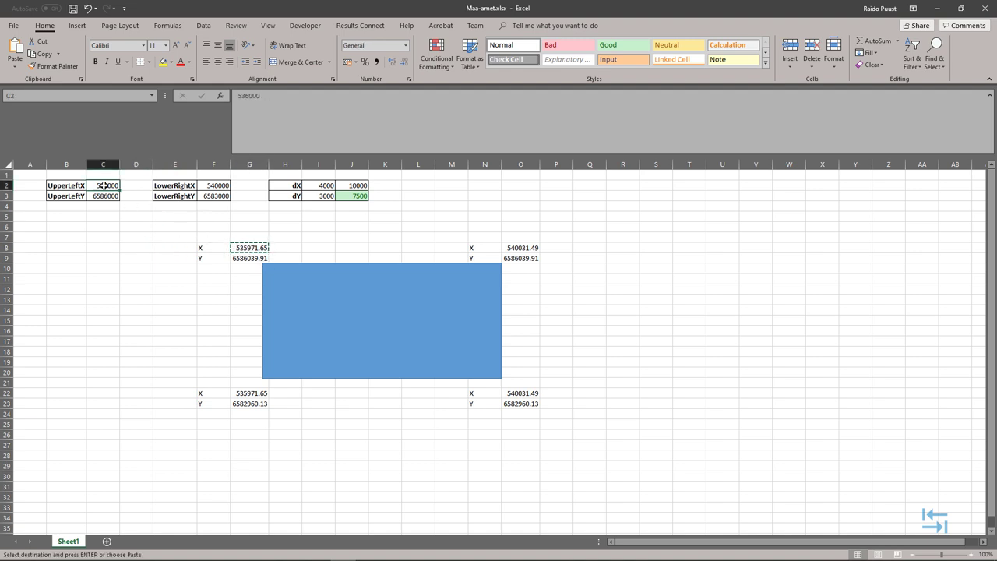
pyautogui.hotkey('ctrl', 'v')
pyautogui.hotkey('alt', 'h')
pyautogui.press('o')
pyautogui.press('i')
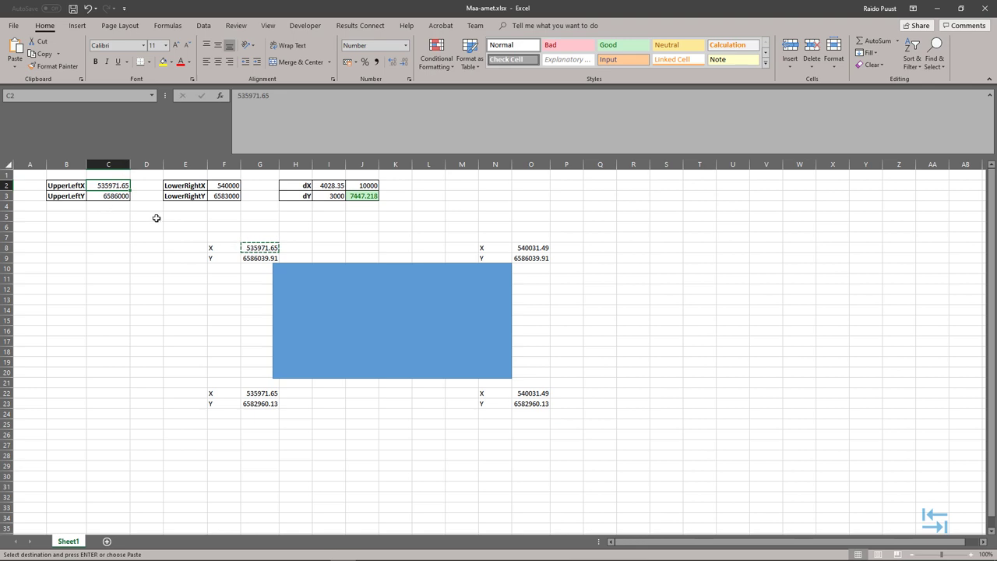
# Copy the extent's upper-left Y coordinate from G9 into the UpperLeftY cell C3
pyautogui.click(258, 258)
pyautogui.hotkey('ctrl', 'c')
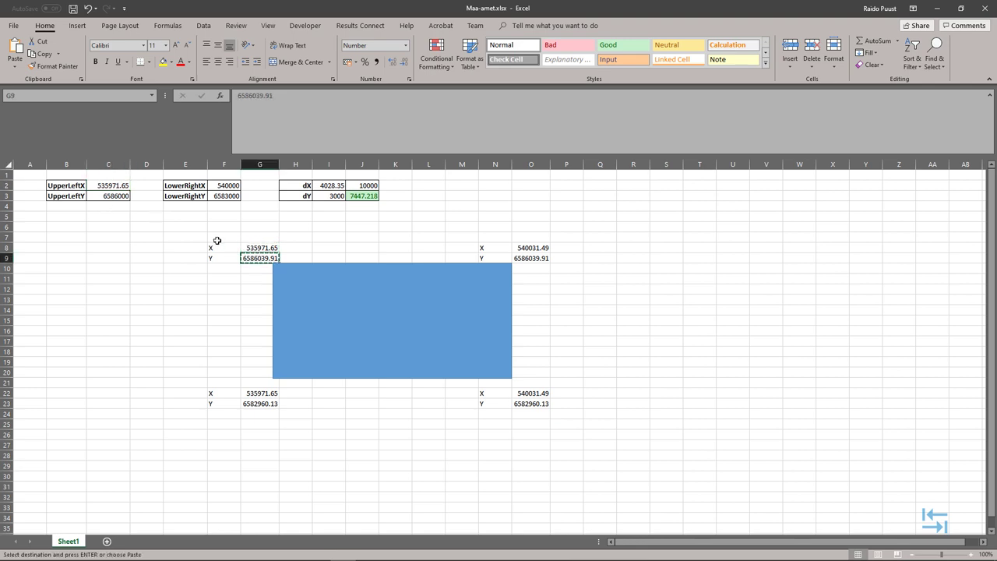
pyautogui.click(113, 197)
pyautogui.hotkey('ctrl', 'v')
pyautogui.press('Down')
pyautogui.press('Down')
pyautogui.press('Down')
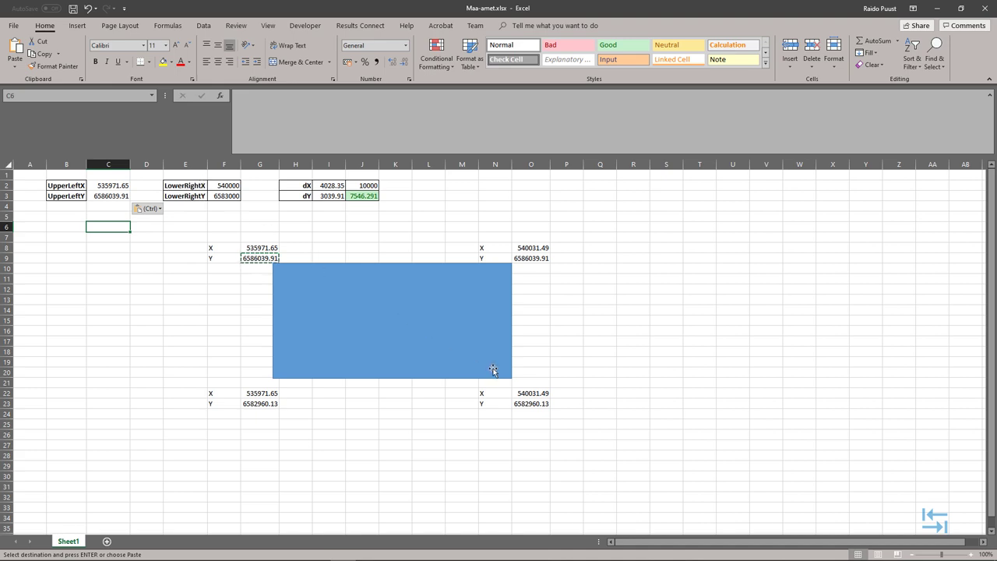
# Copy the extent's lower-right X and Y coordinates from O22 and O23 into the LowerRightX and LowerRightY cells F2 and F3
pyautogui.click(533, 393)
pyautogui.hotkey('ctrl', 'c')
pyautogui.click(226, 185)
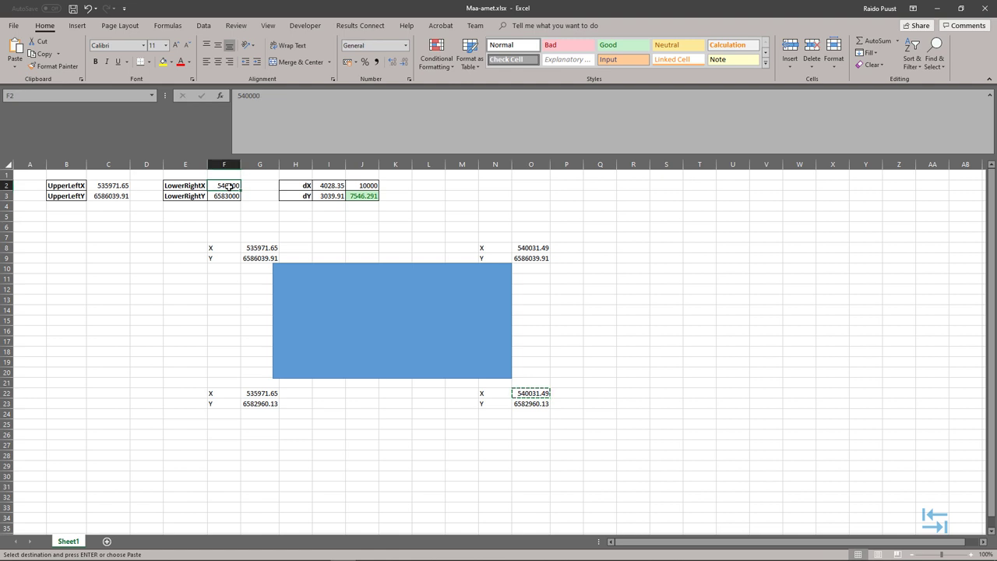
pyautogui.hotkey('ctrl', 'v')
pyautogui.click(533, 404)
pyautogui.hotkey('ctrl', 'c')
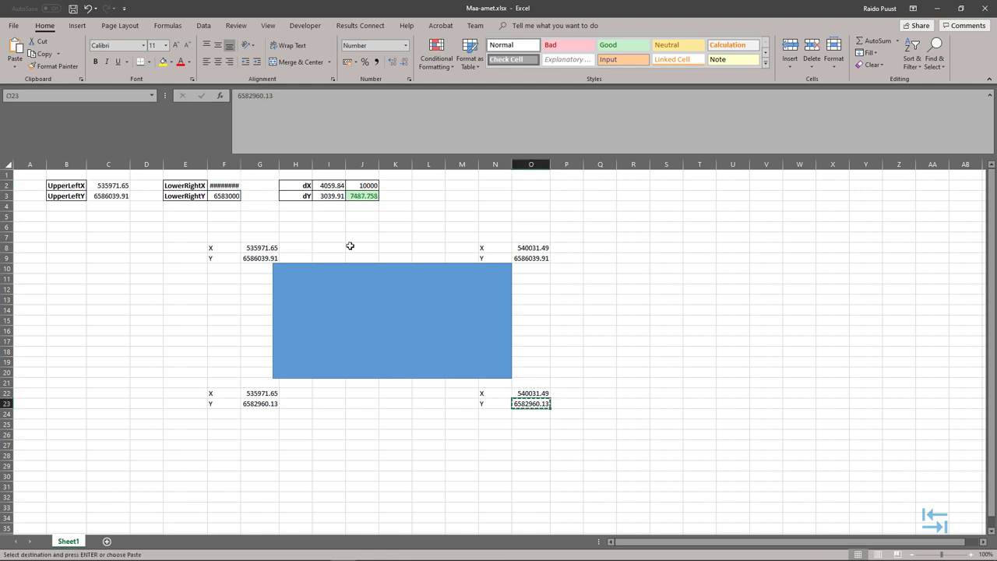
pyautogui.click(231, 196)
pyautogui.hotkey('ctrl', 'v')
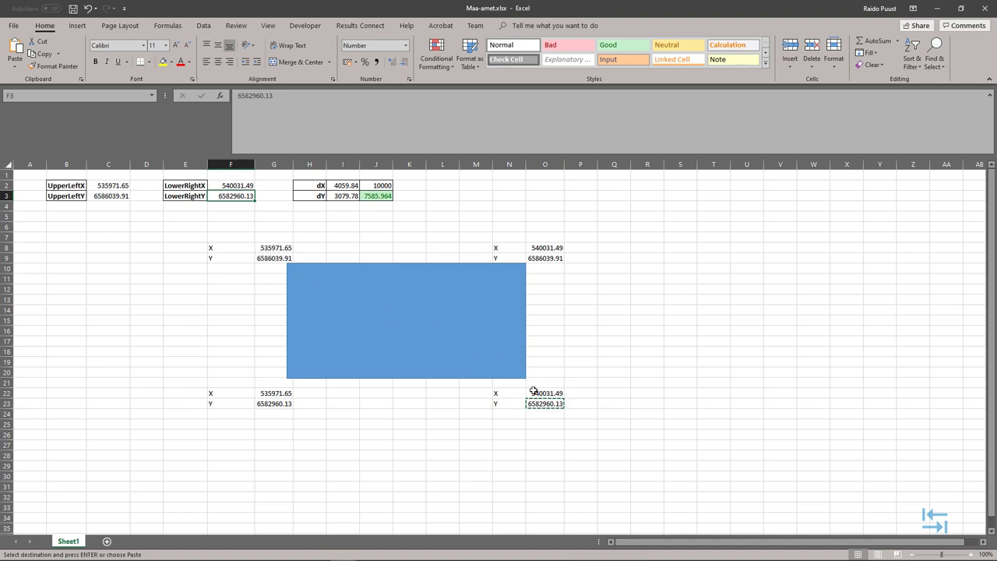
pyautogui.click(108, 237)
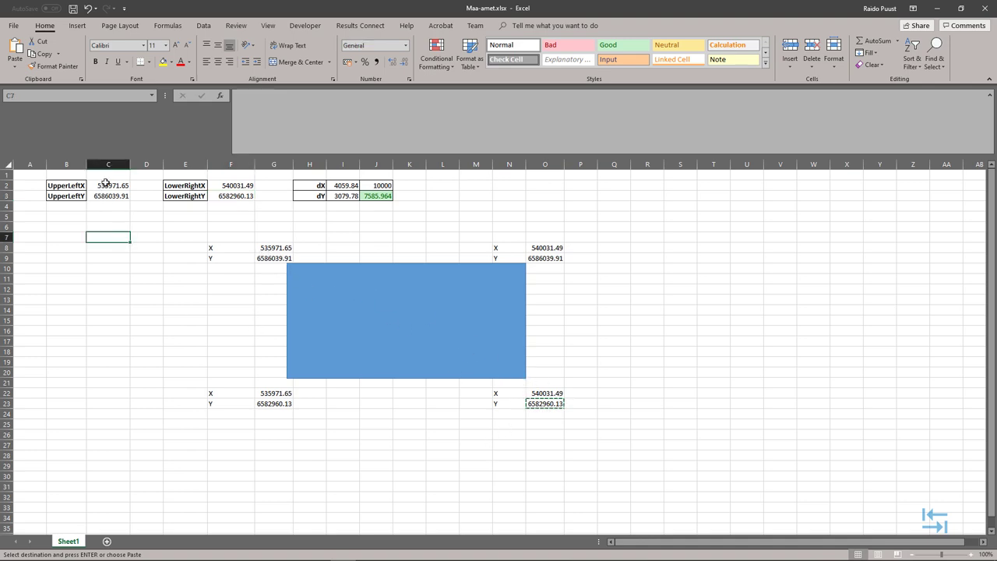
# Switch to Notepad++, compare SizeX with Excel's J2, select the SizeY value and move the window below the Excel table
pyautogui.click(376, 186)
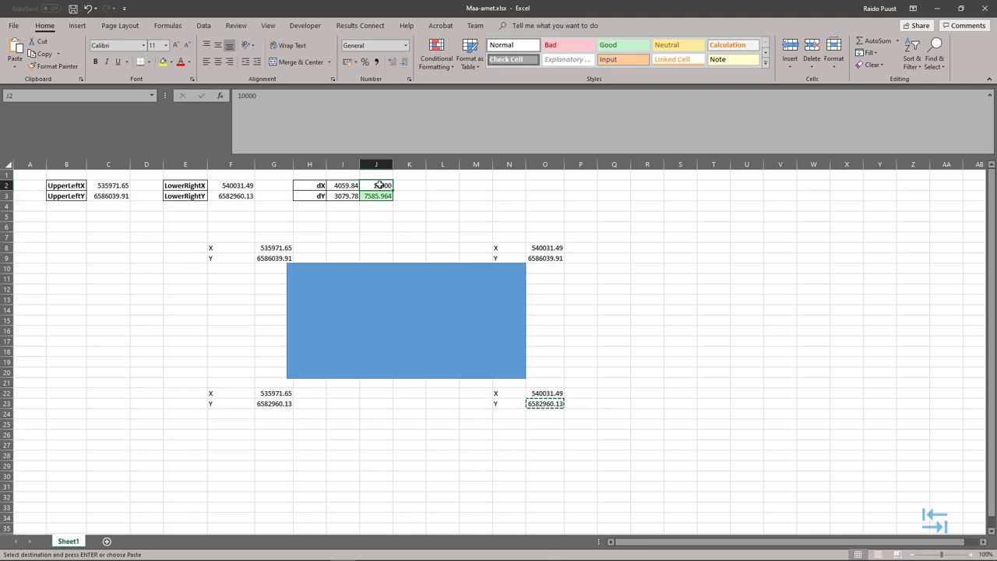
pyautogui.hotkey('ctrl', 'c')
pyautogui.click(311, 553)
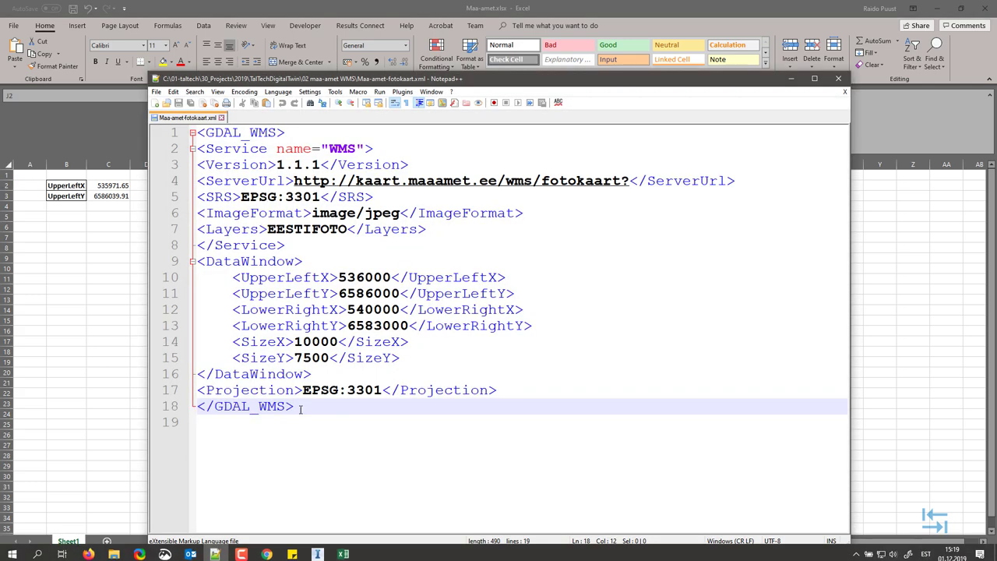
pyautogui.doubleClick(297, 342)
pyautogui.moveTo(297, 358); pyautogui.dragTo(333, 358)
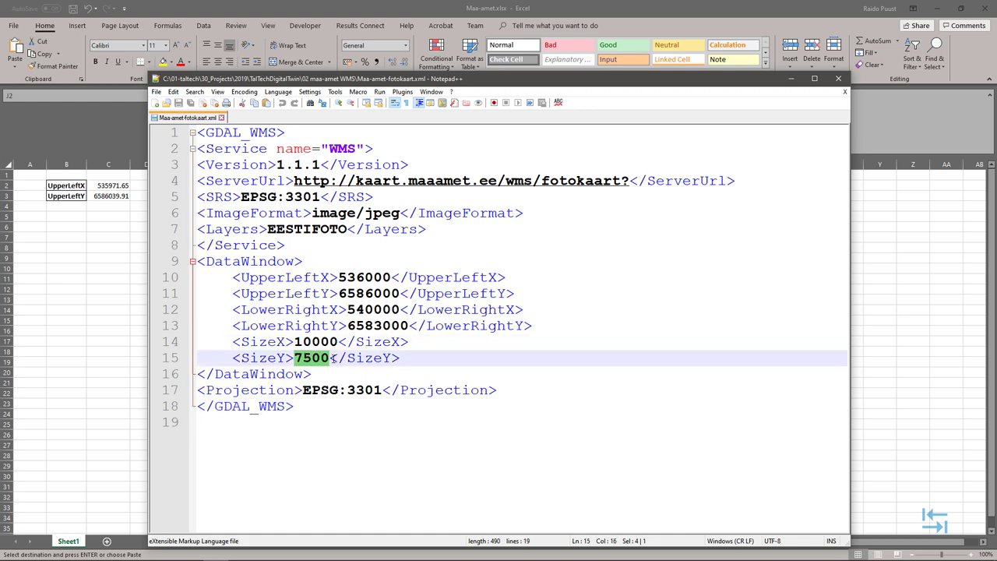
pyautogui.moveTo(353, 81); pyautogui.dragTo(375, 236)
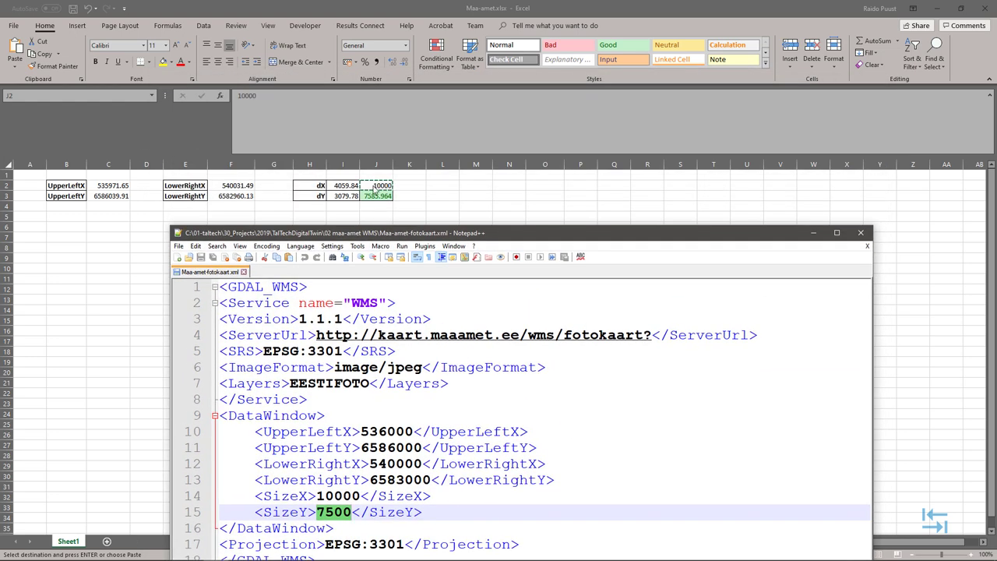
# Set SizeY in Maa-amet-fotokaart.xml to 7585.96, using the calculated value from Excel cell J3 cut to two decimals
pyautogui.click(377, 197)
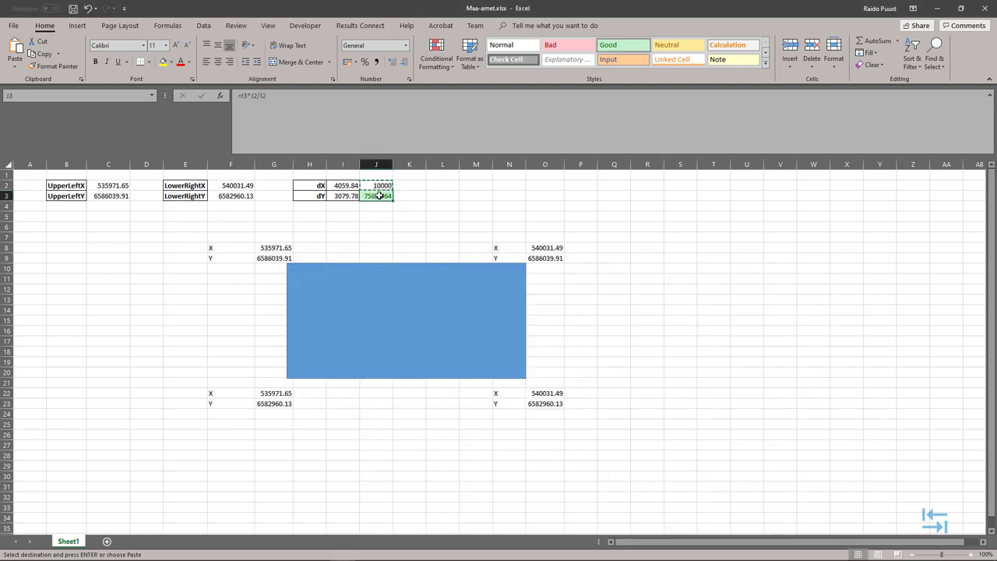
pyautogui.hotkey('alt', 'Tab')
pyautogui.hotkey('ctrl', 'v')
pyautogui.press('BackSpace')
pyautogui.moveTo(377, 512); pyautogui.dragTo(424, 511)
pyautogui.press('BackSpace')
pyautogui.click(450, 511)
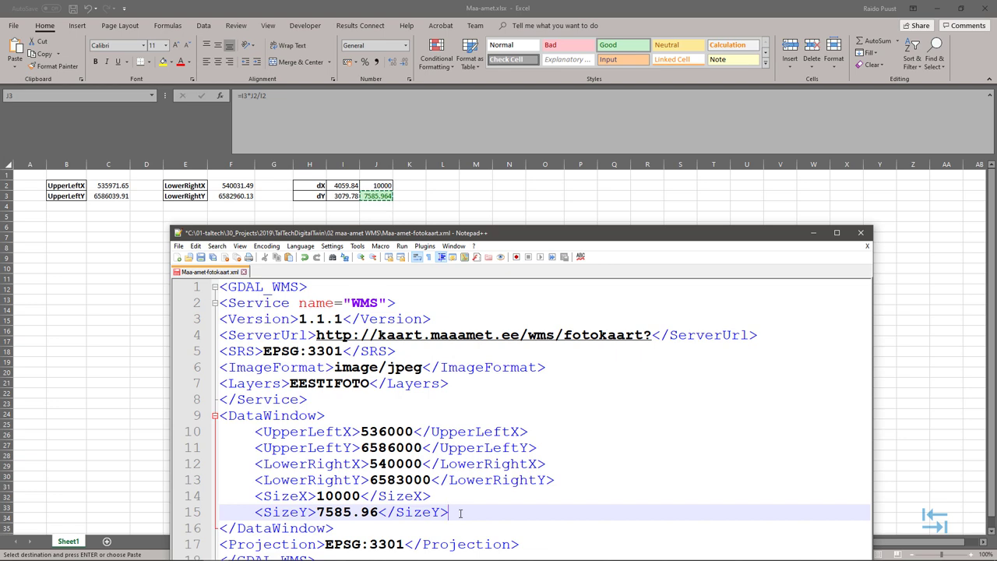
pyautogui.click(433, 488)
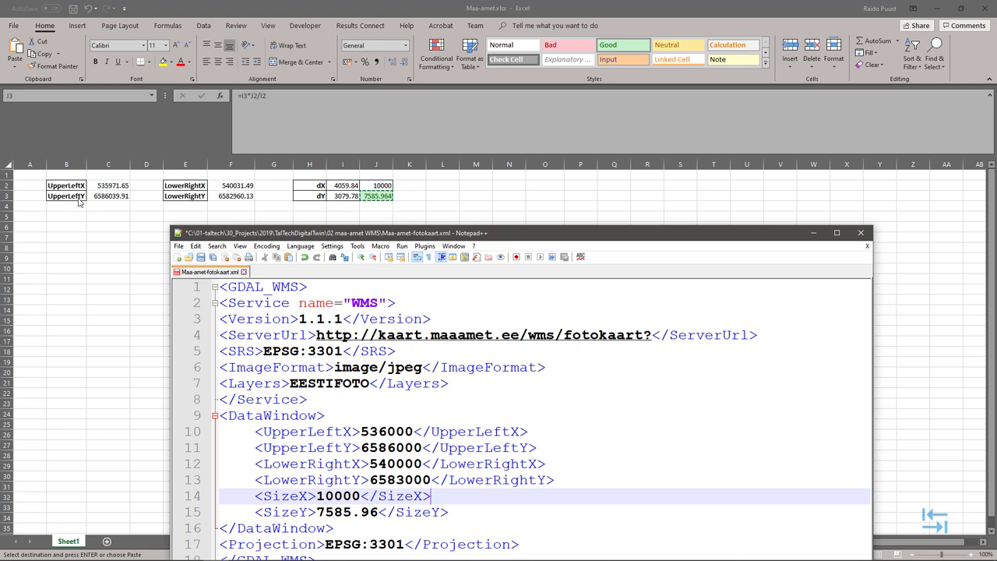
# Replace the UpperLeftX value in the XML file with 535971.65 from Excel cell C2
pyautogui.click(123, 200)
pyautogui.click(107, 186)
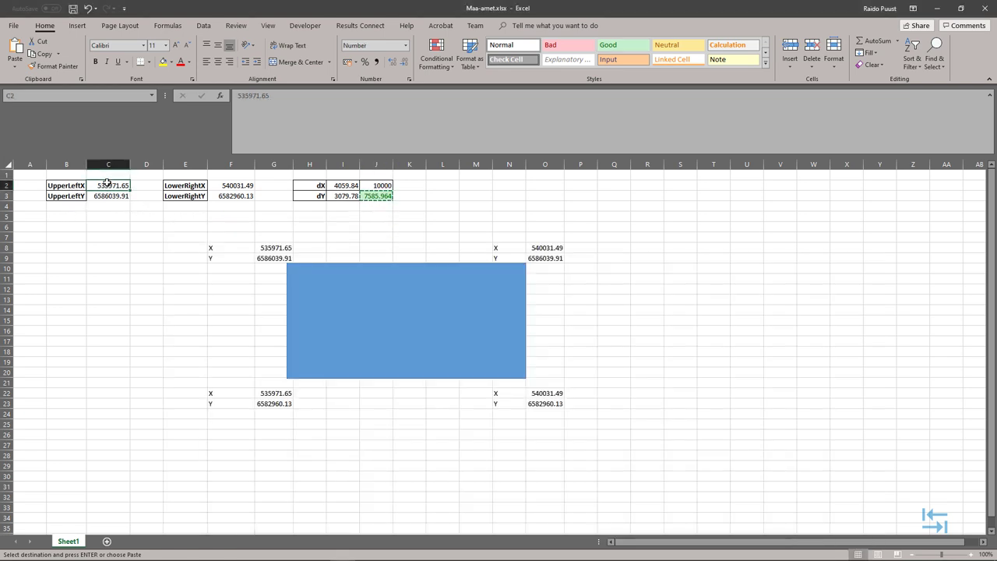
pyautogui.click(335, 550)
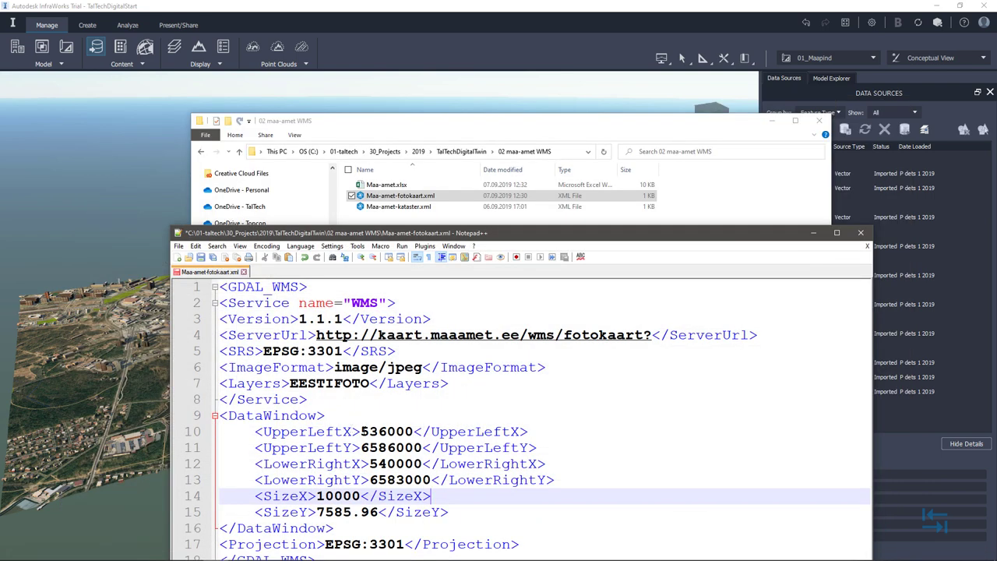
pyautogui.doubleClick(387, 431)
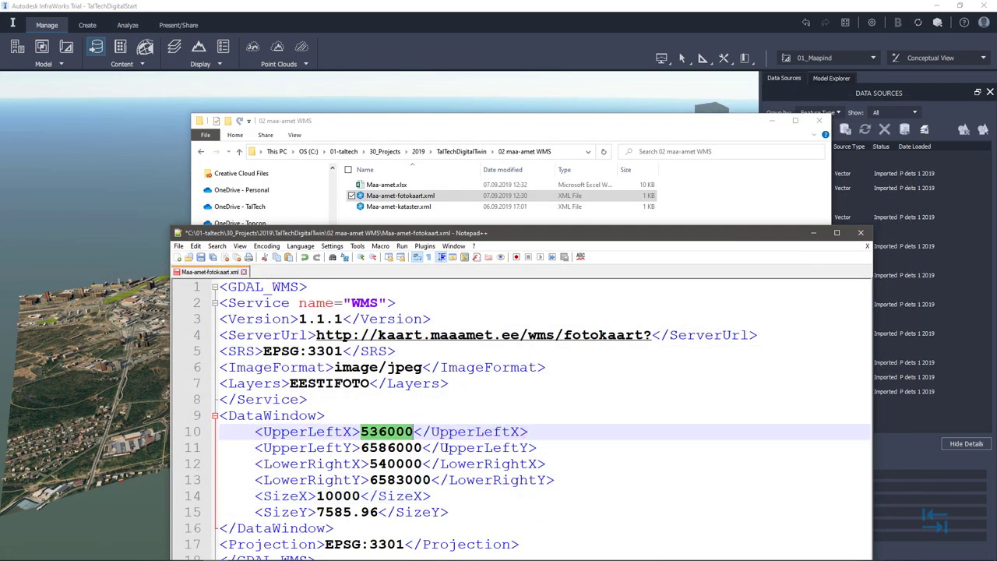
pyautogui.hotkey('ctrl', 'v')
# Replace the UpperLeftY value in the XML file with 6586039.91 from Excel cell C3, removing the pasted line break
pyautogui.click(362, 446)
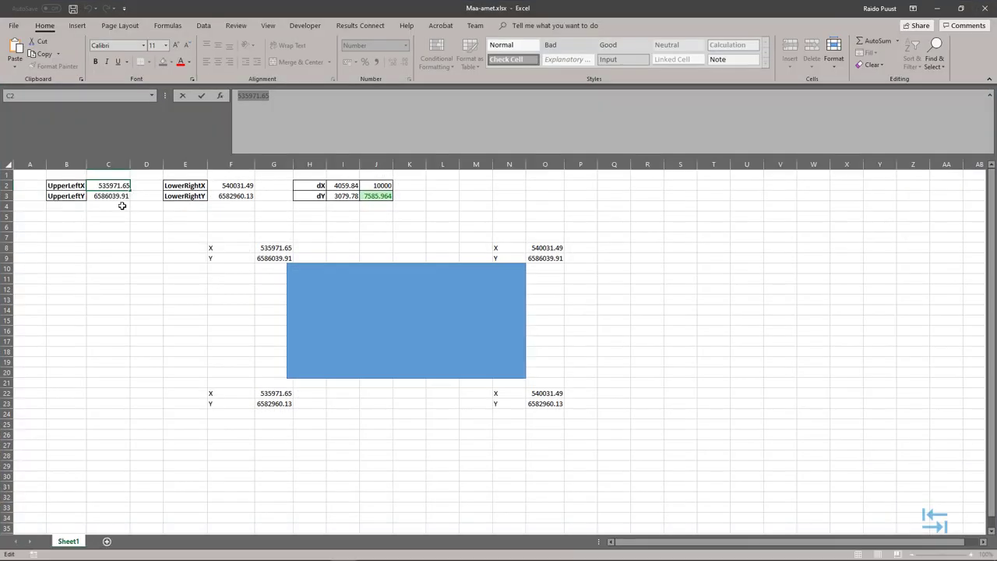
pyautogui.click(114, 196)
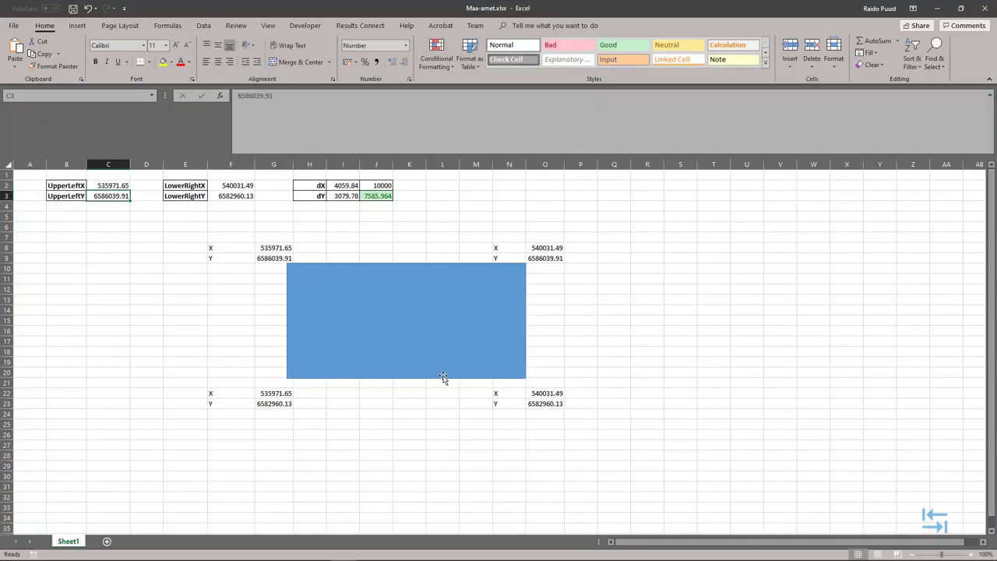
pyautogui.hotkey('ctrl', 'c')
pyautogui.moveTo(368, 558)
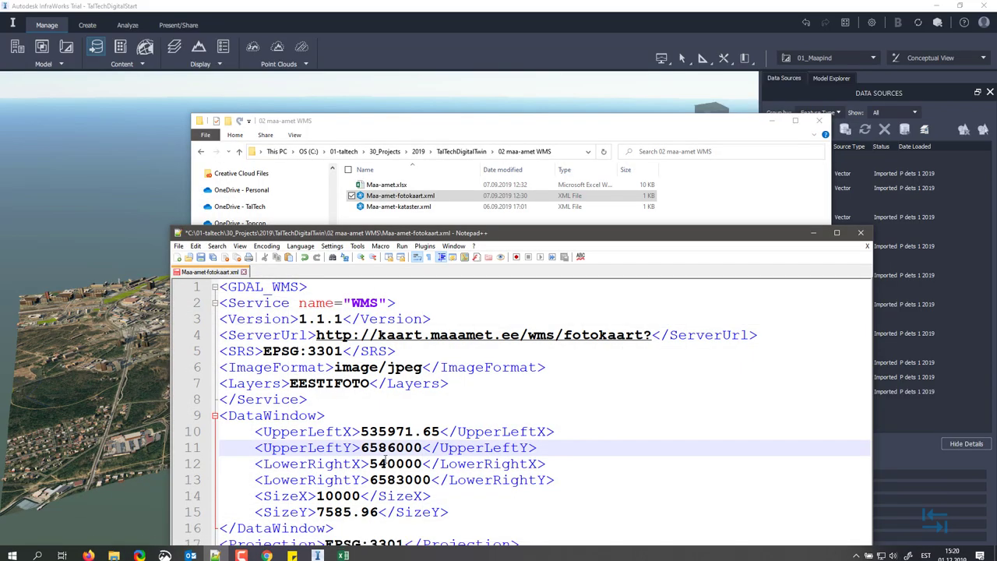
pyautogui.hotkey('ctrl', 'v')
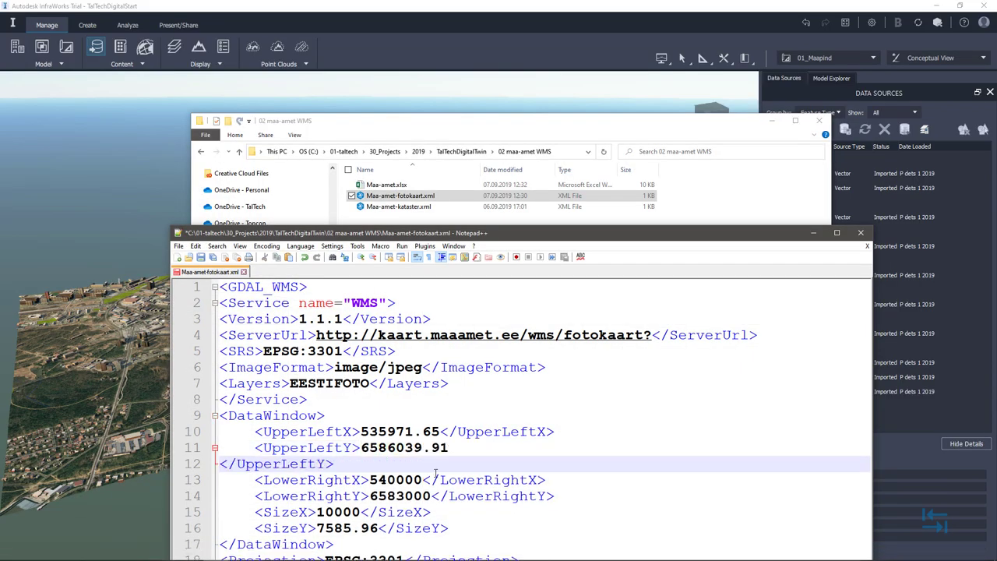
pyautogui.press('BackSpace')
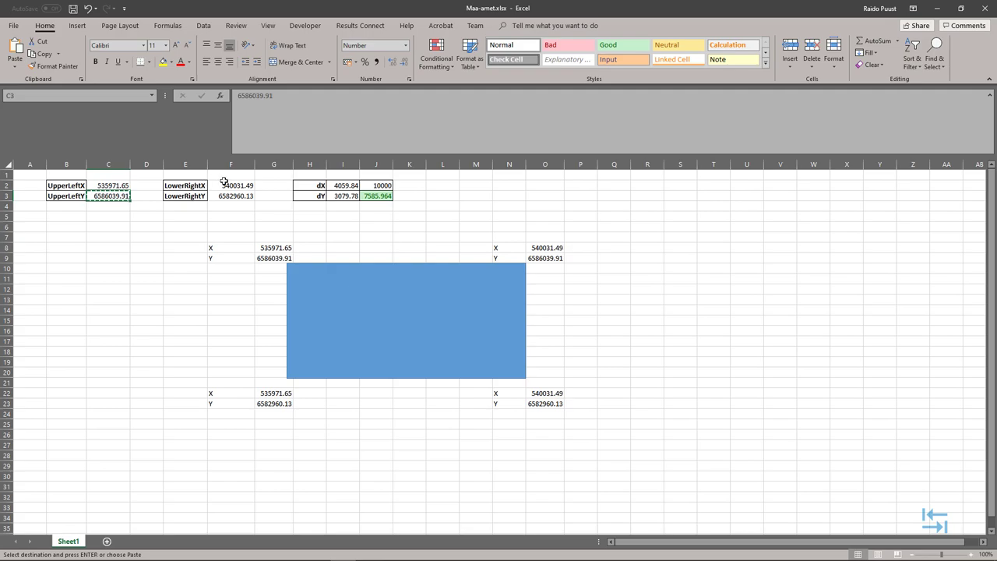
# Replace the LowerRightX value in the XML file with 540031.49 from Excel cell F2, removing the pasted line break
pyautogui.click(343, 551)
pyautogui.click(231, 185)
pyautogui.hotkey('ctrl', 'c')
pyautogui.hotkey('ctrl', 'v')
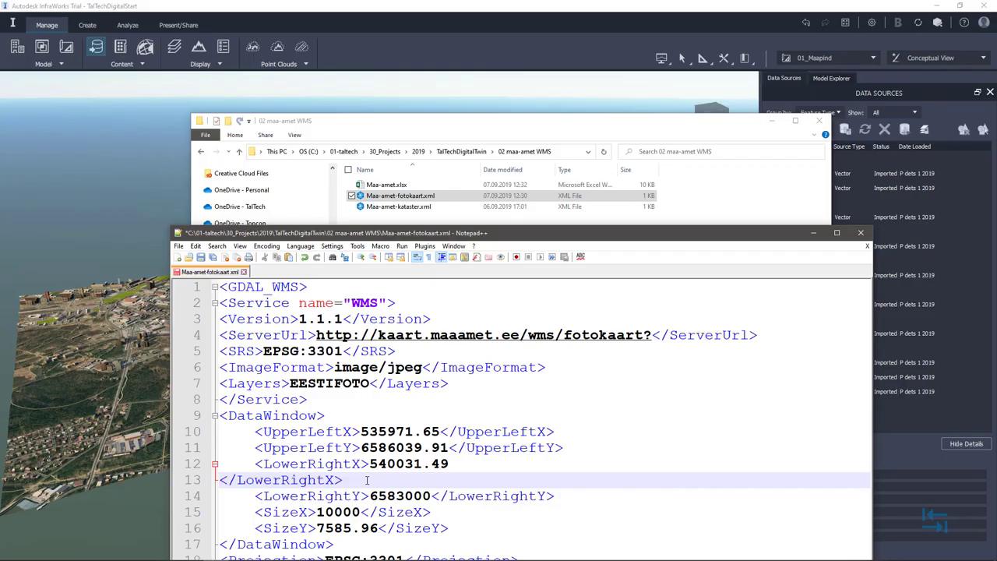
pyautogui.press('BackSpace')
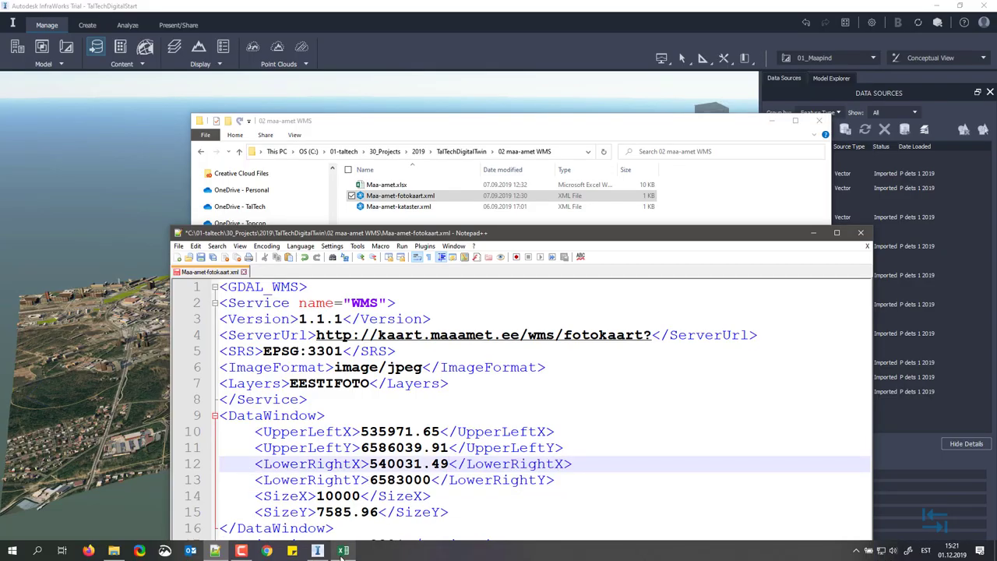
# Switch to Excel and copy the LowerRightY coordinate from cell F3 for the XML file's matching entry
pyautogui.click(344, 550)
pyautogui.click(232, 196)
pyautogui.hotkey('ctrl', 'c')
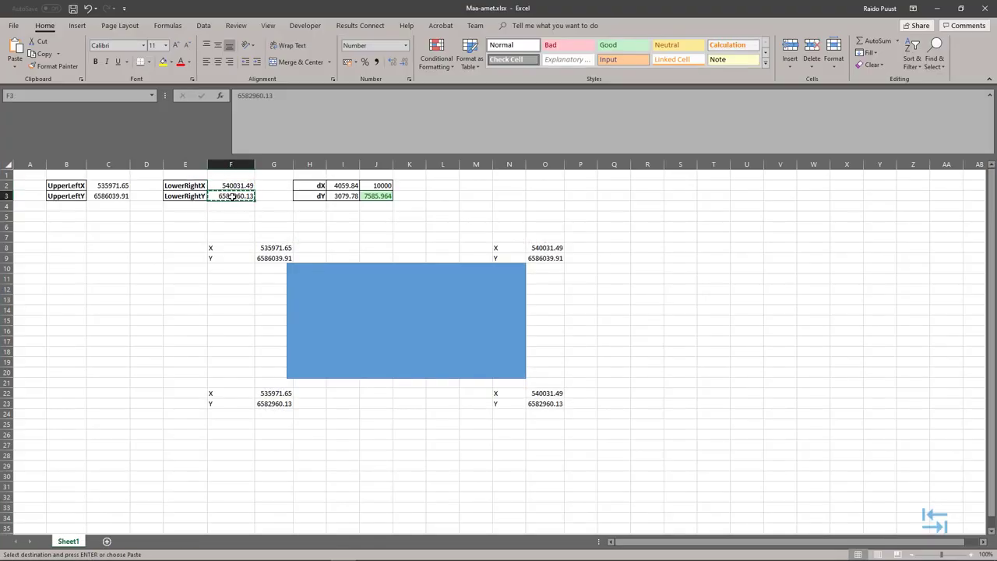